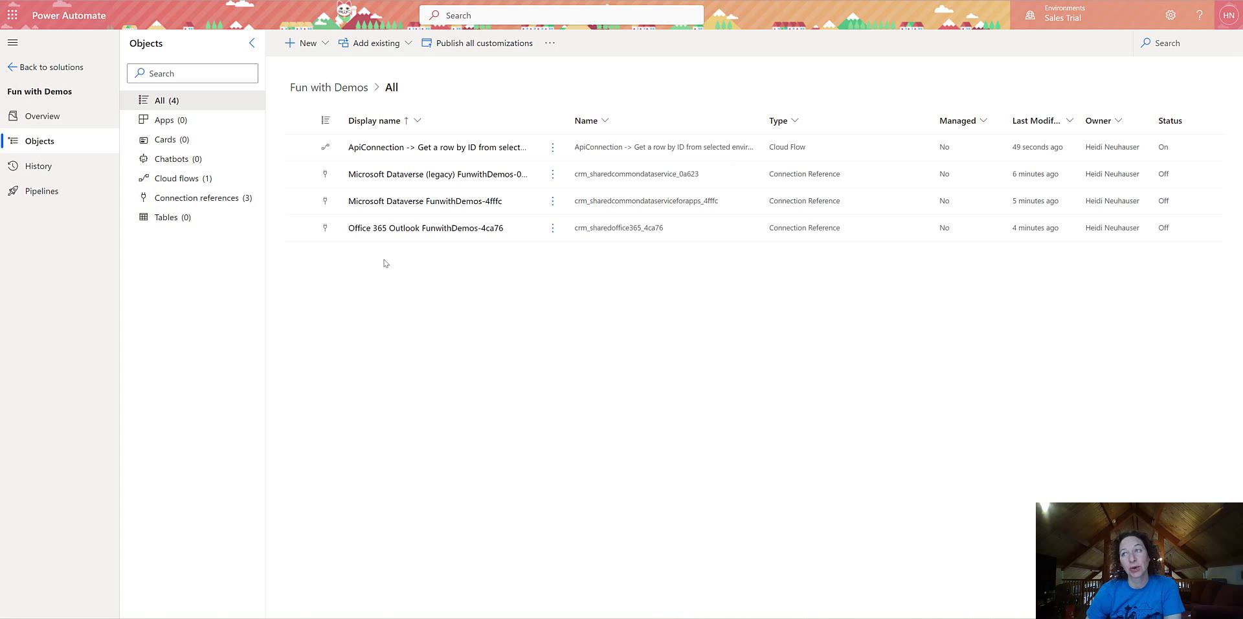
Start a new instant cloud flow from the New menu
click(303, 43)
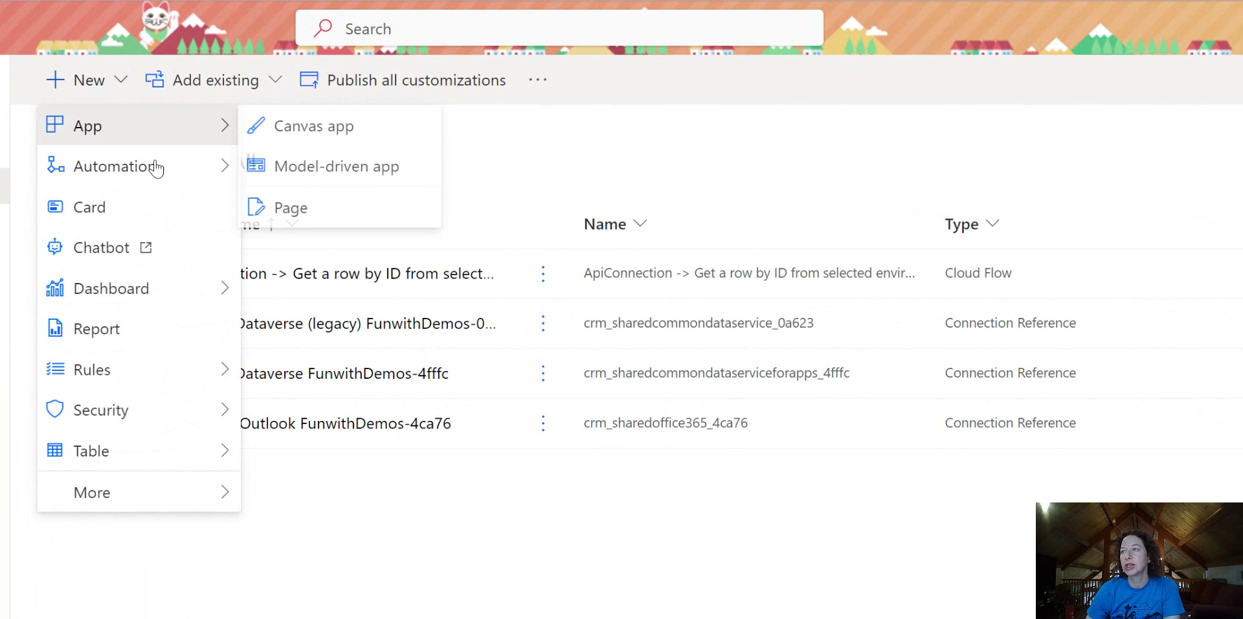
mouse_move(159, 170)
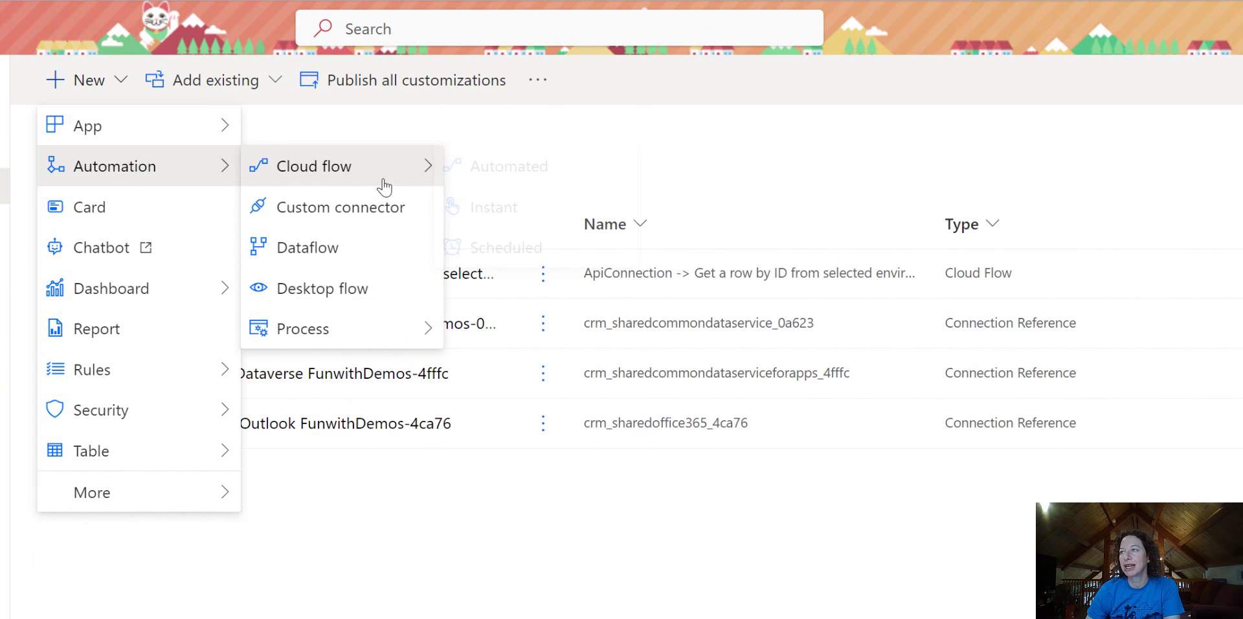
mouse_move(447, 176)
click(544, 211)
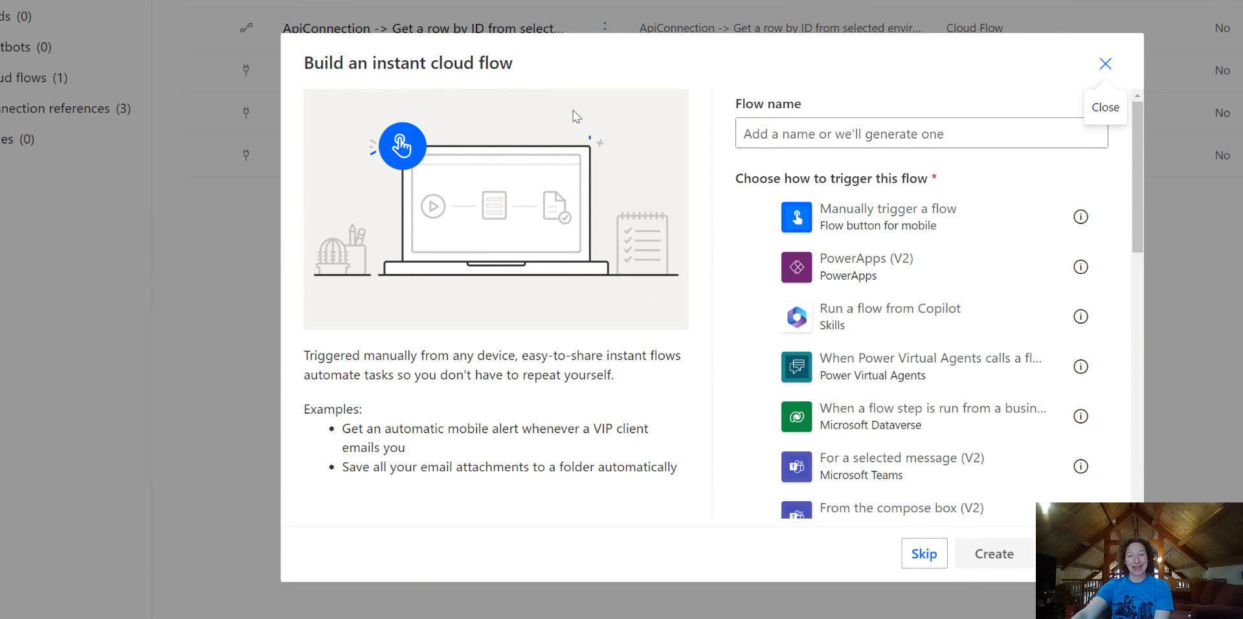
Name the flow 'Send email to selected rows' and scroll down to the trigger list
click(886, 135)
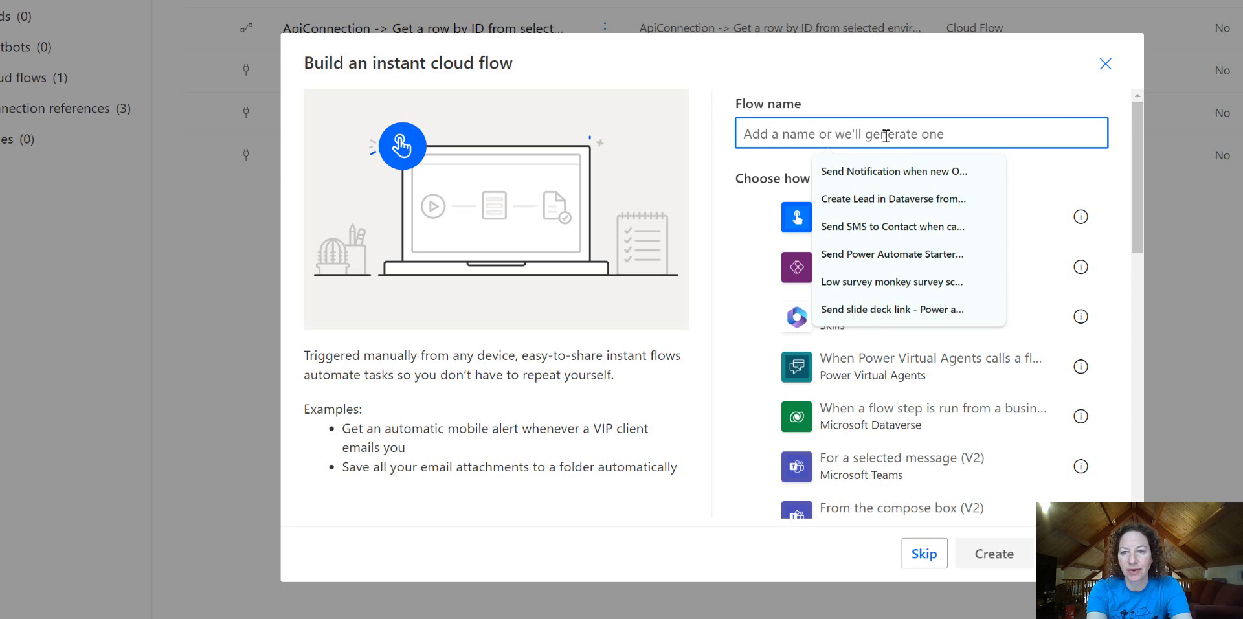
text(Send email to s)
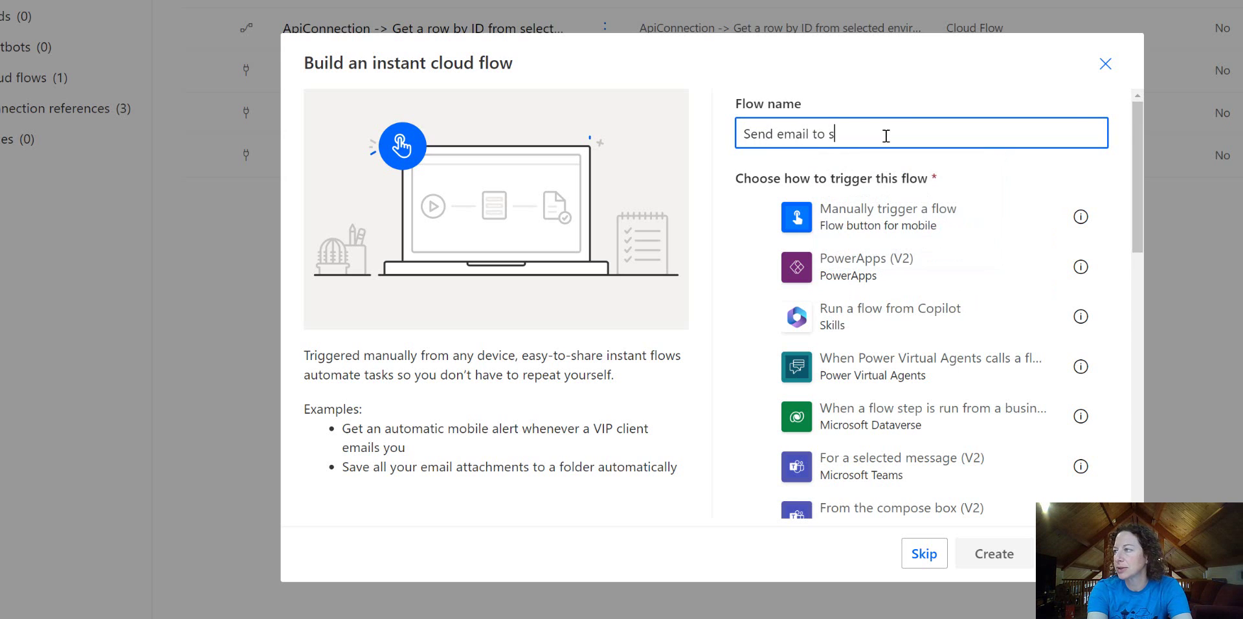
text(elected ro)
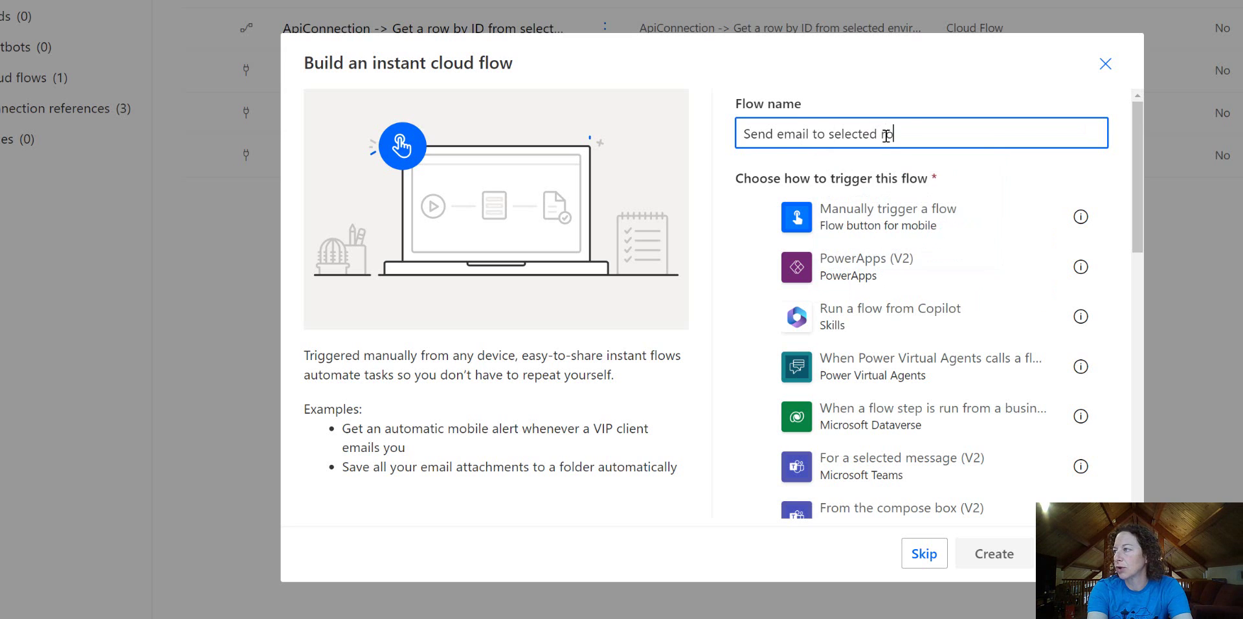
text(ws)
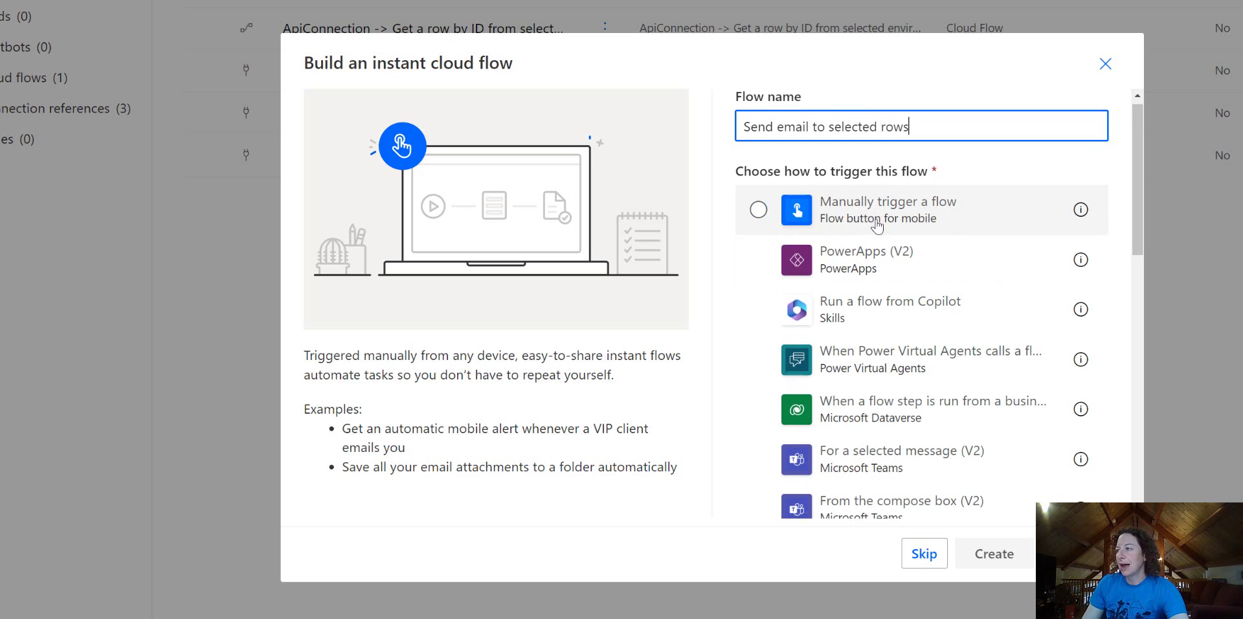
scroll(878, 225, down, 1)
scroll(926, 213, down, 8)
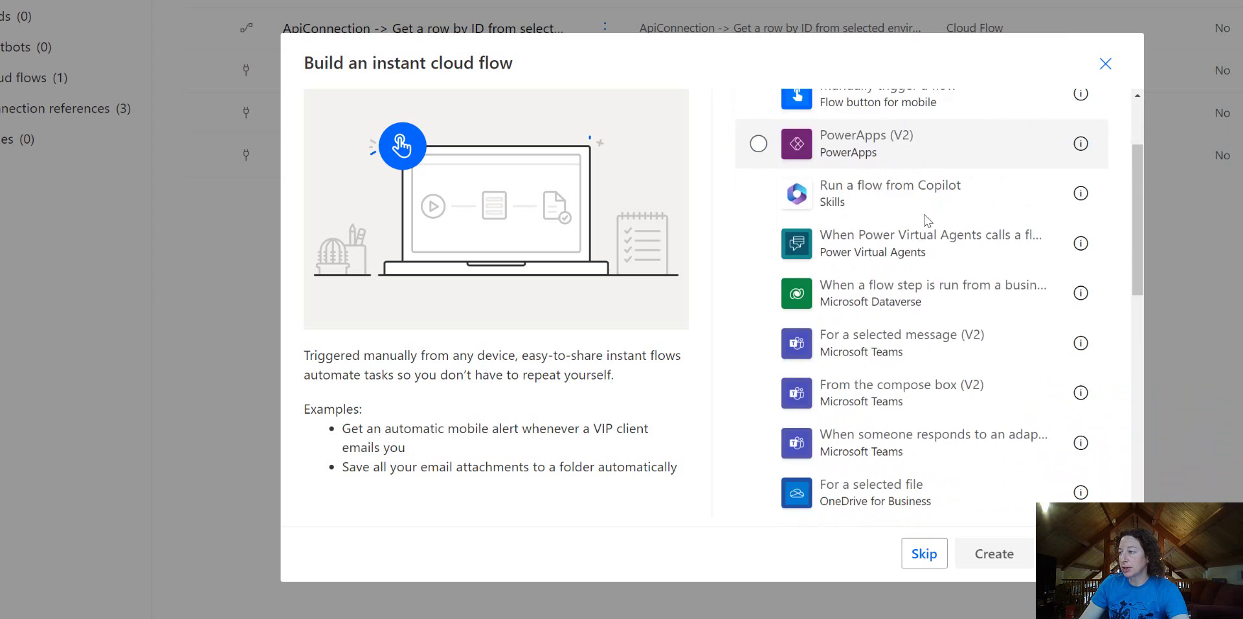
scroll(933, 395, down, 3)
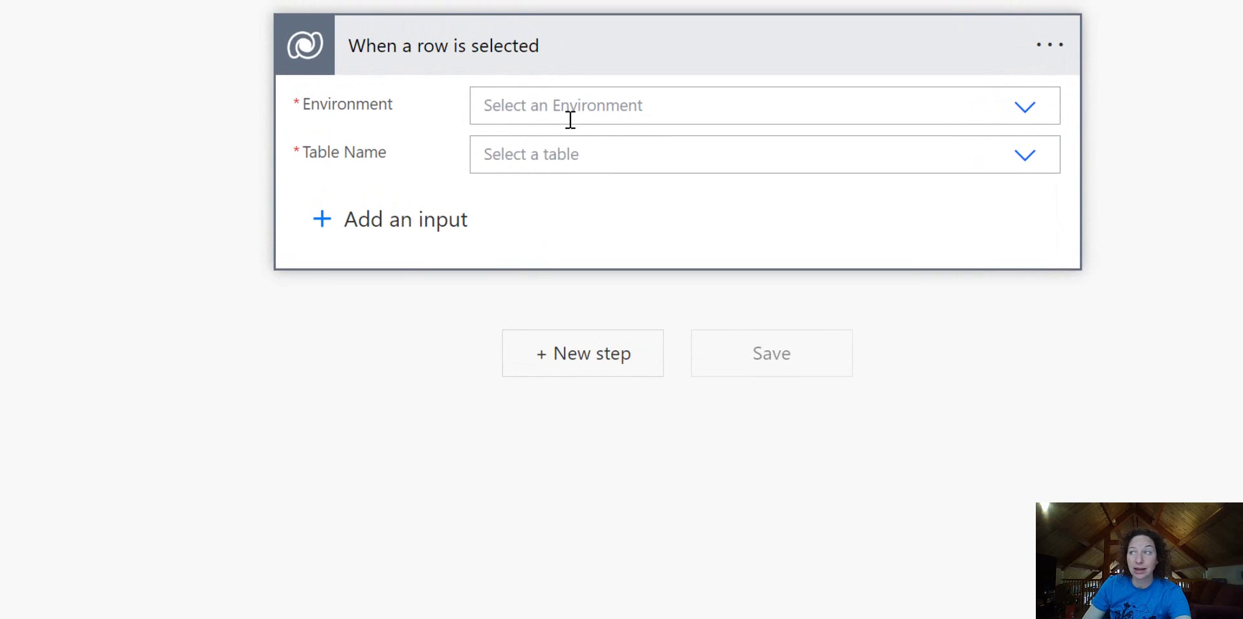
Point the trigger at the Default environment and the Contacts table
click(1034, 116)
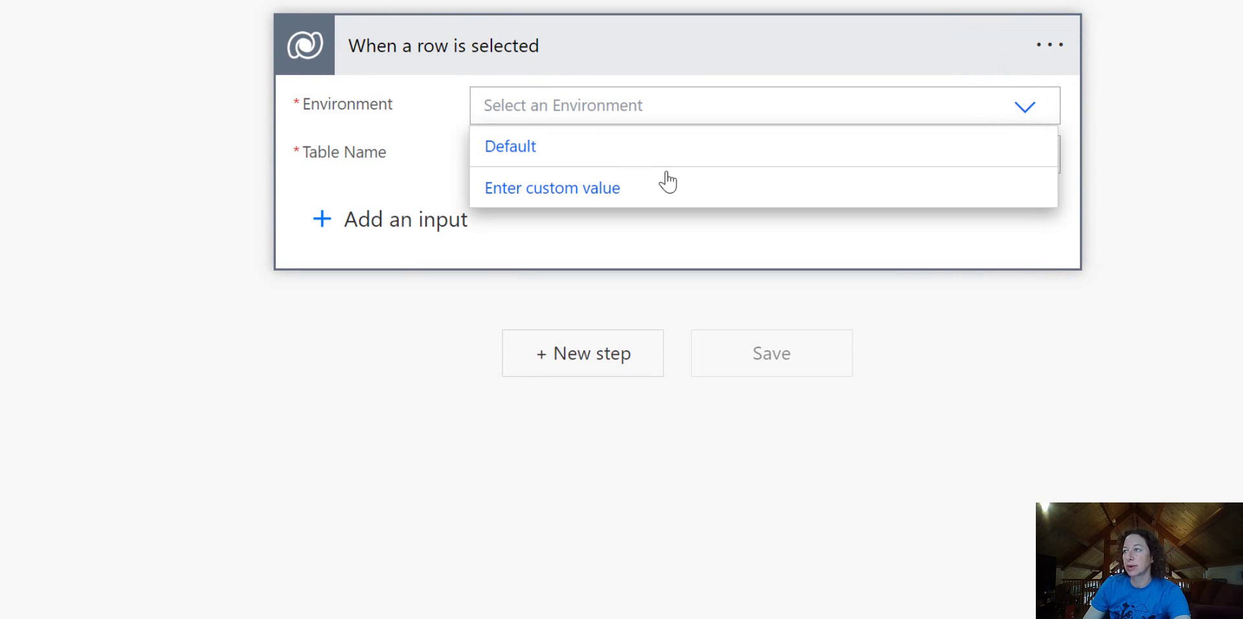
click(860, 144)
click(1029, 154)
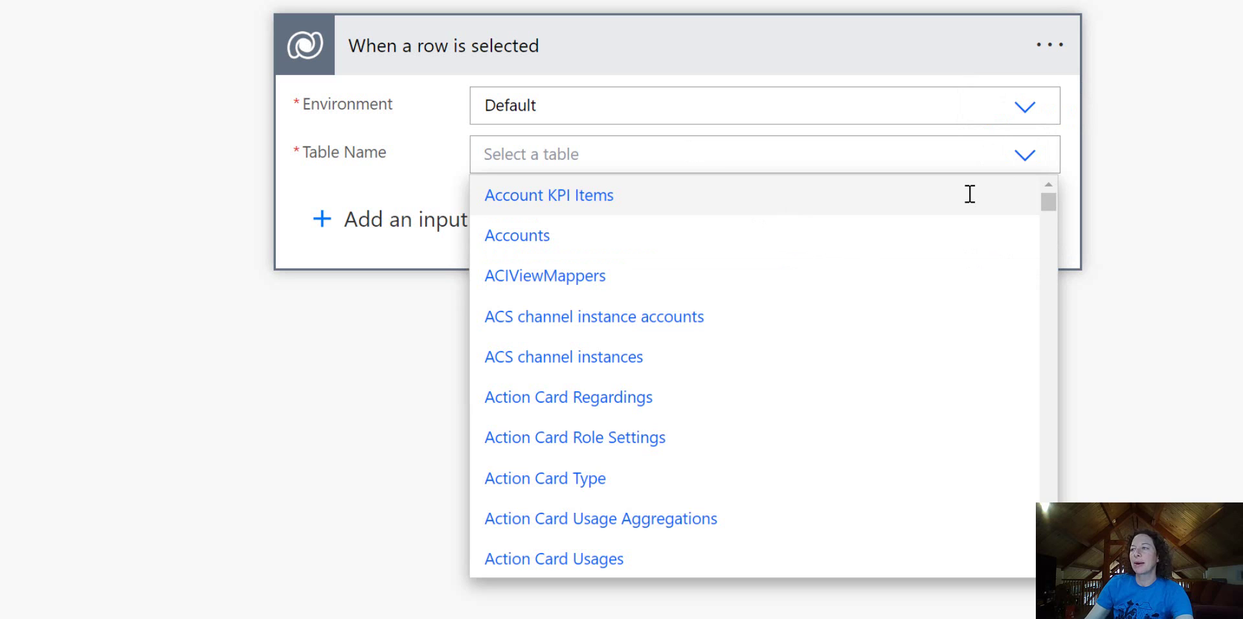
click(721, 158)
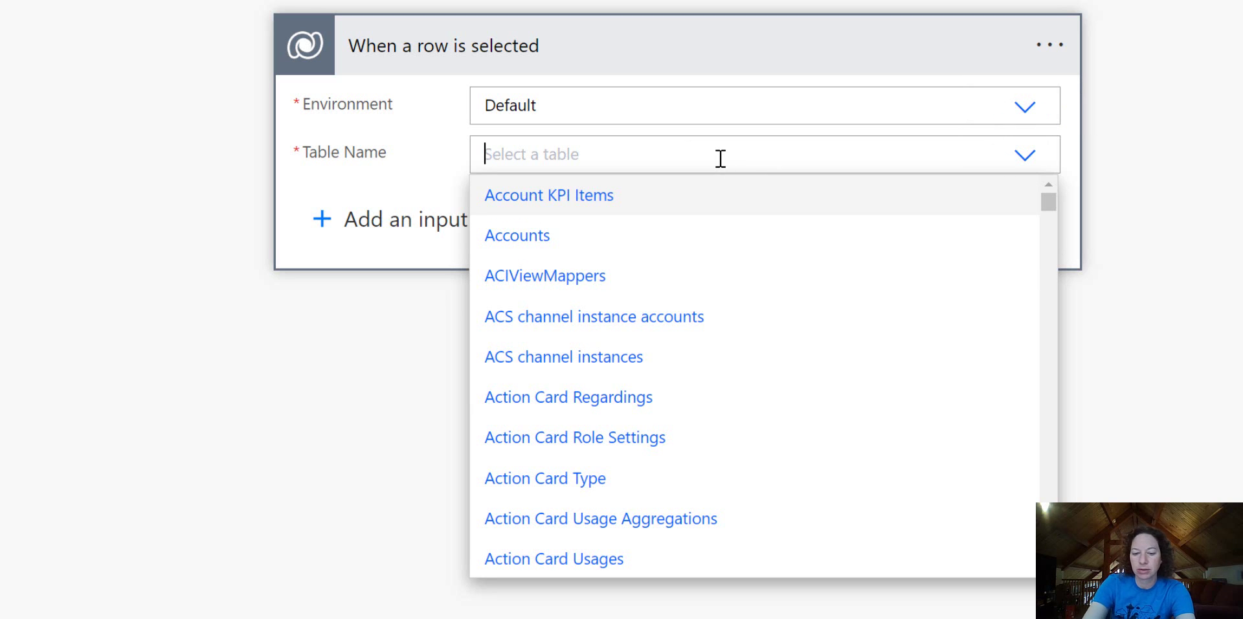
text(cont)
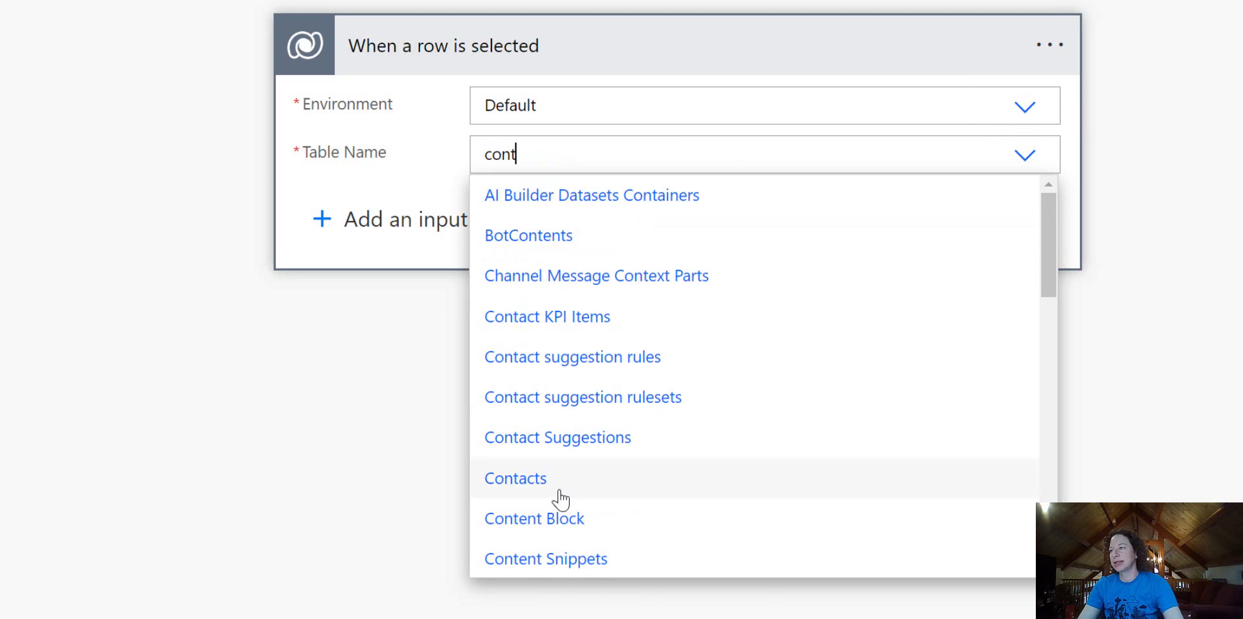
click(560, 499)
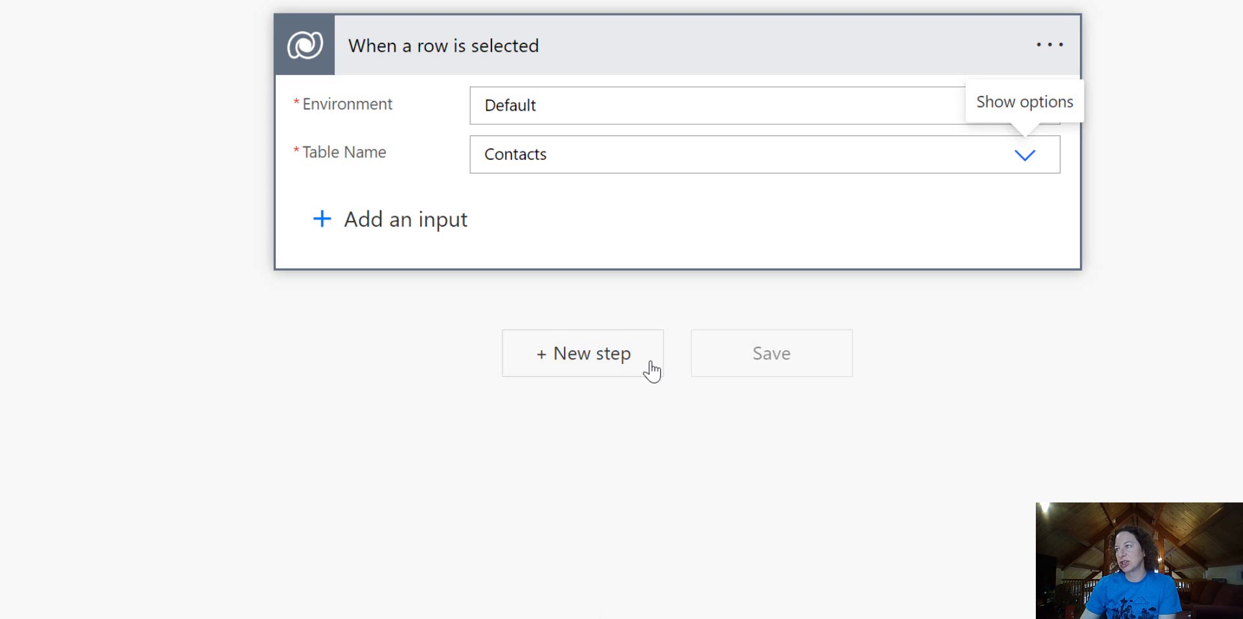
click(596, 369)
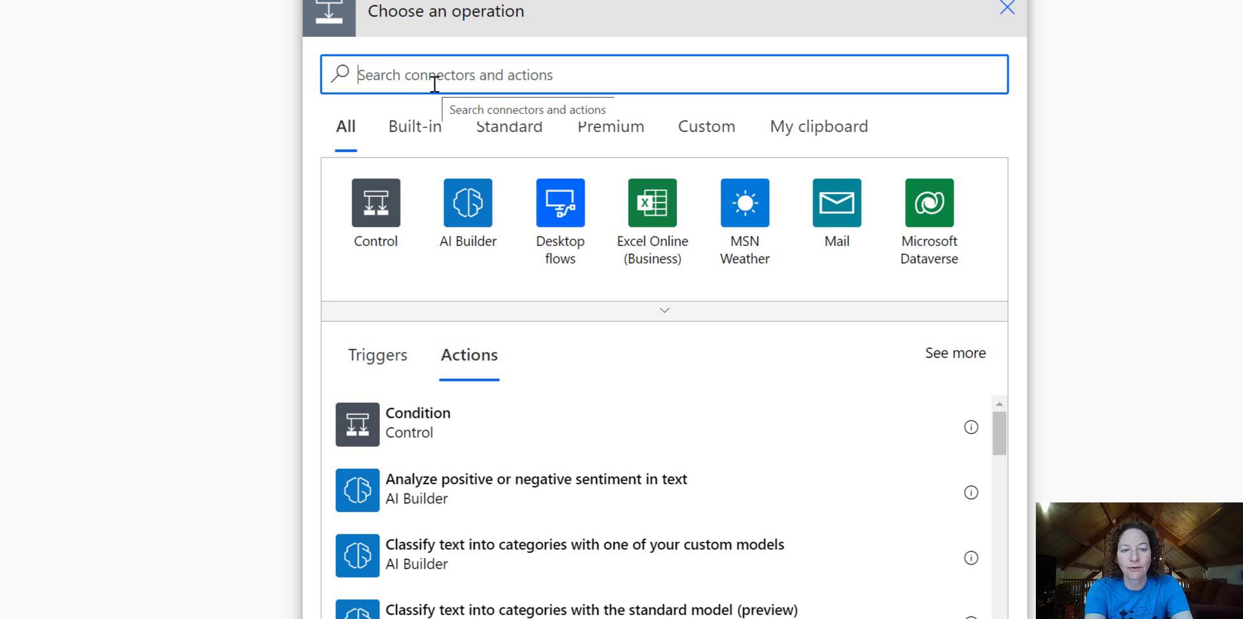
Add a Dataverse 'Get a row by ID' action reading the Users table
text(get a row by id)
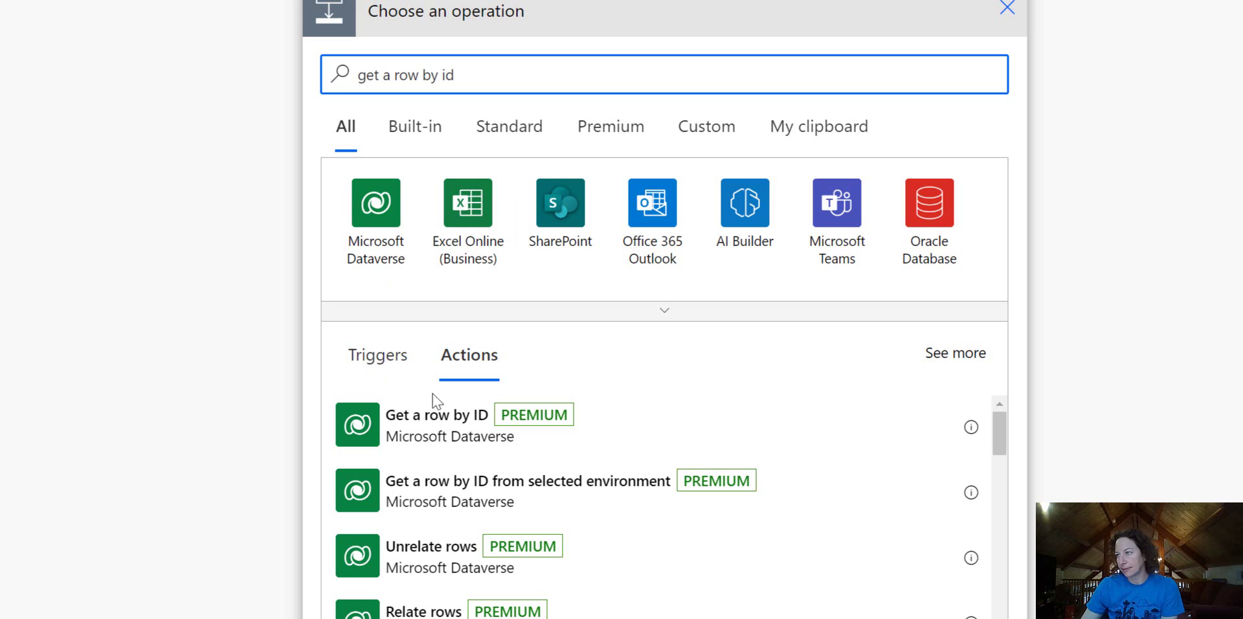
click(436, 435)
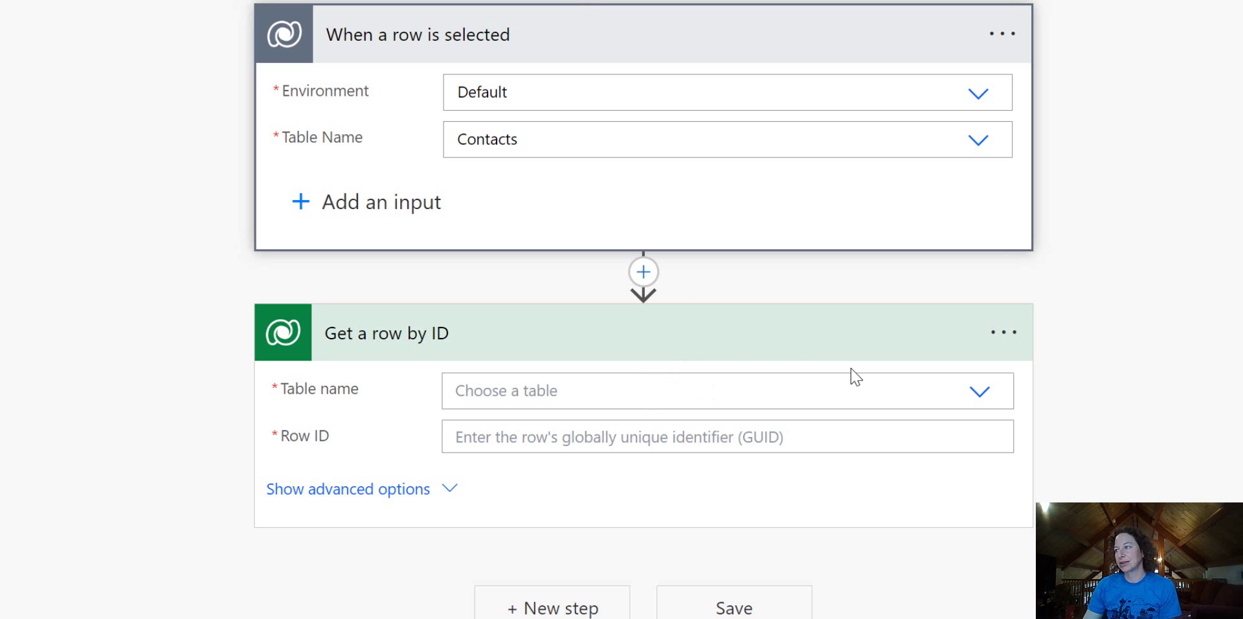
click(958, 391)
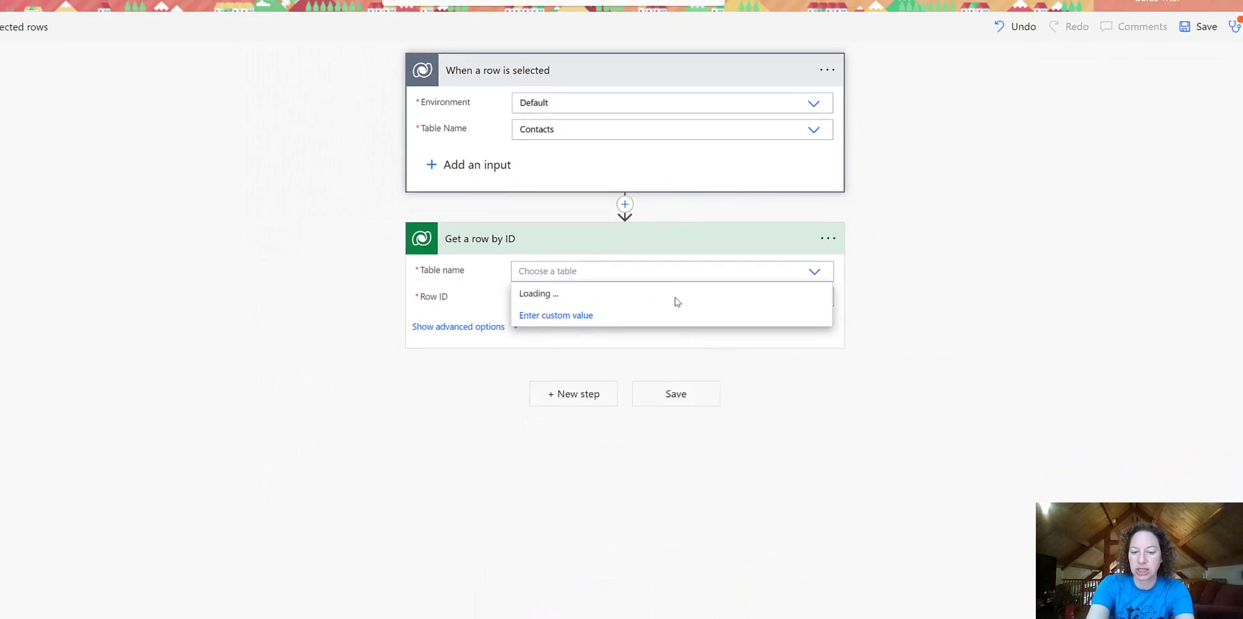
click(624, 264)
Use the Contact identifier from dynamic content as the Row ID
click(624, 265)
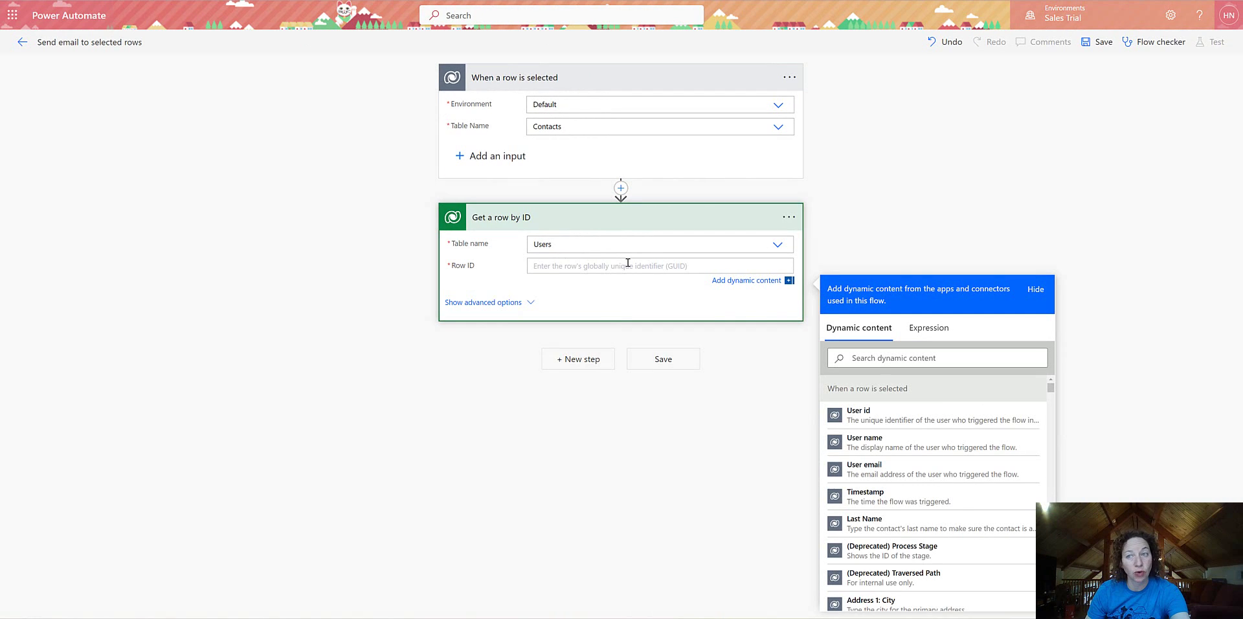
click(871, 358)
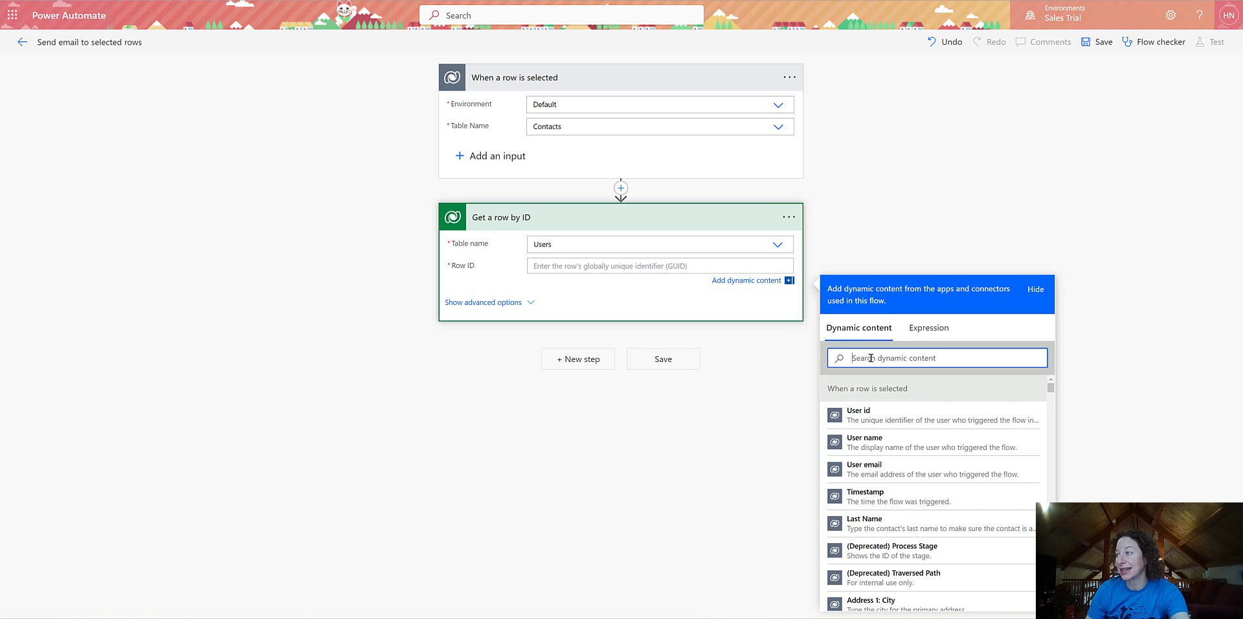
text(uni)
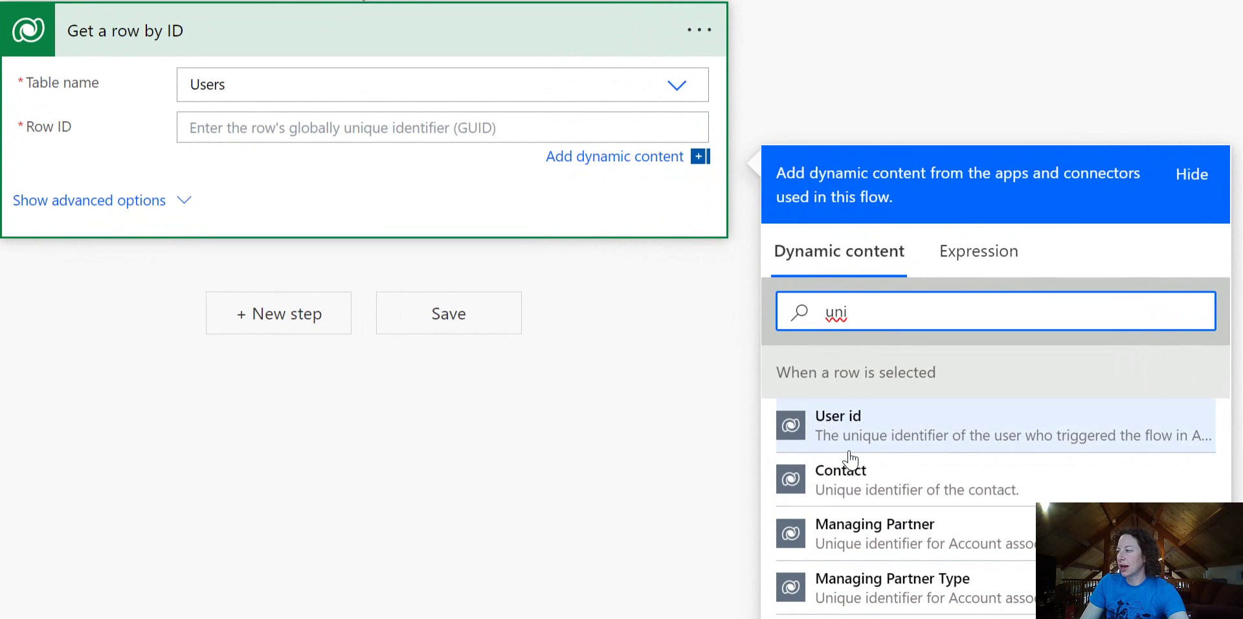
click(852, 474)
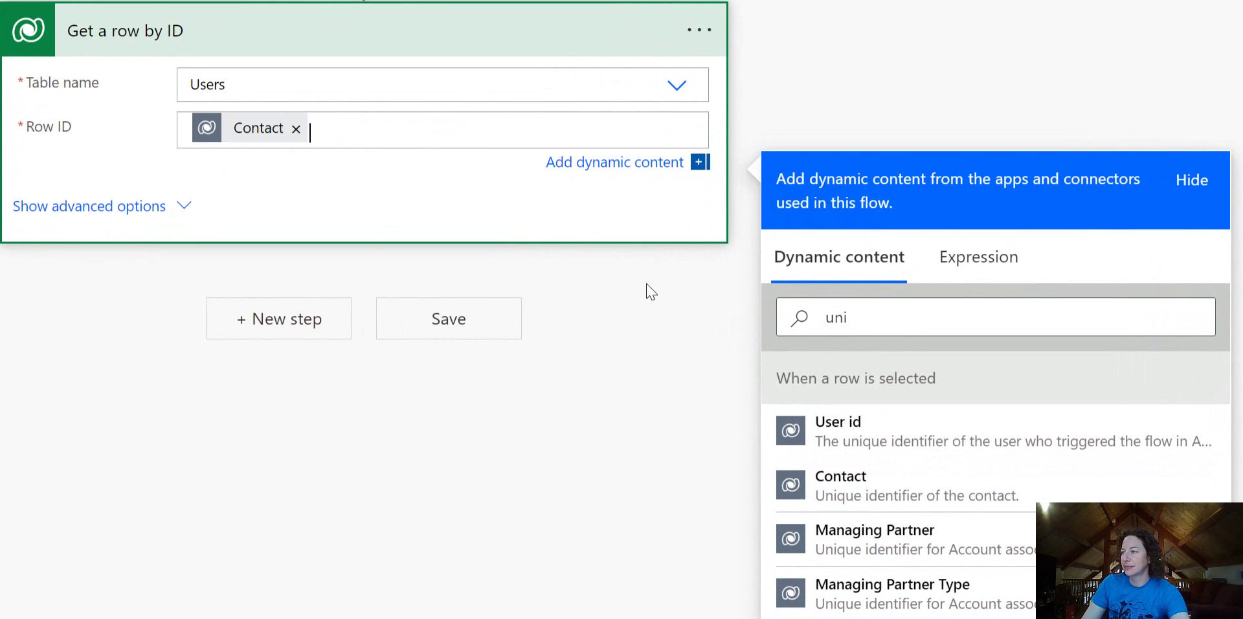
click(275, 317)
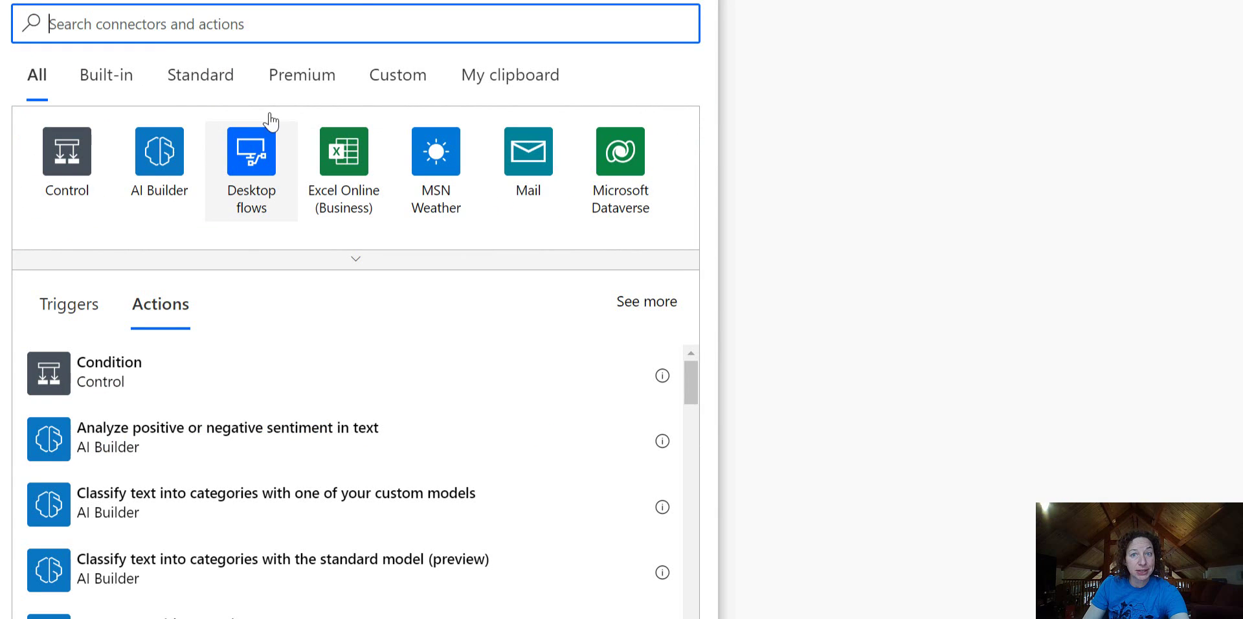
Add a Send an email (V2) action addressed to the selected contact's Email
text(s)
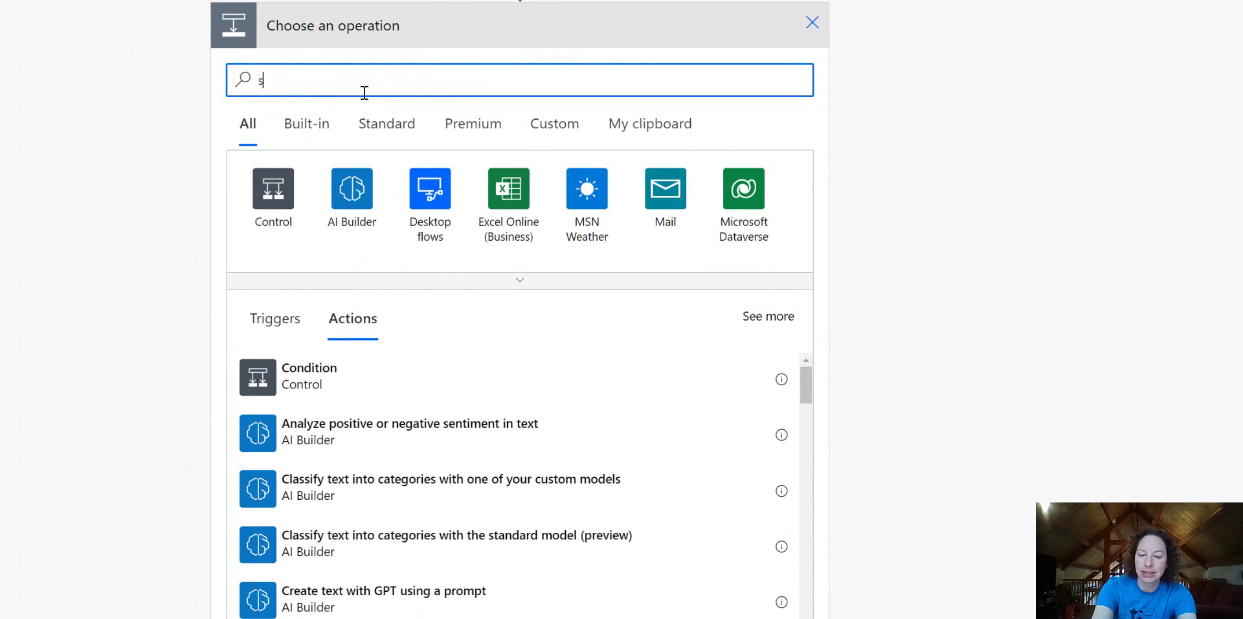
text(end email)
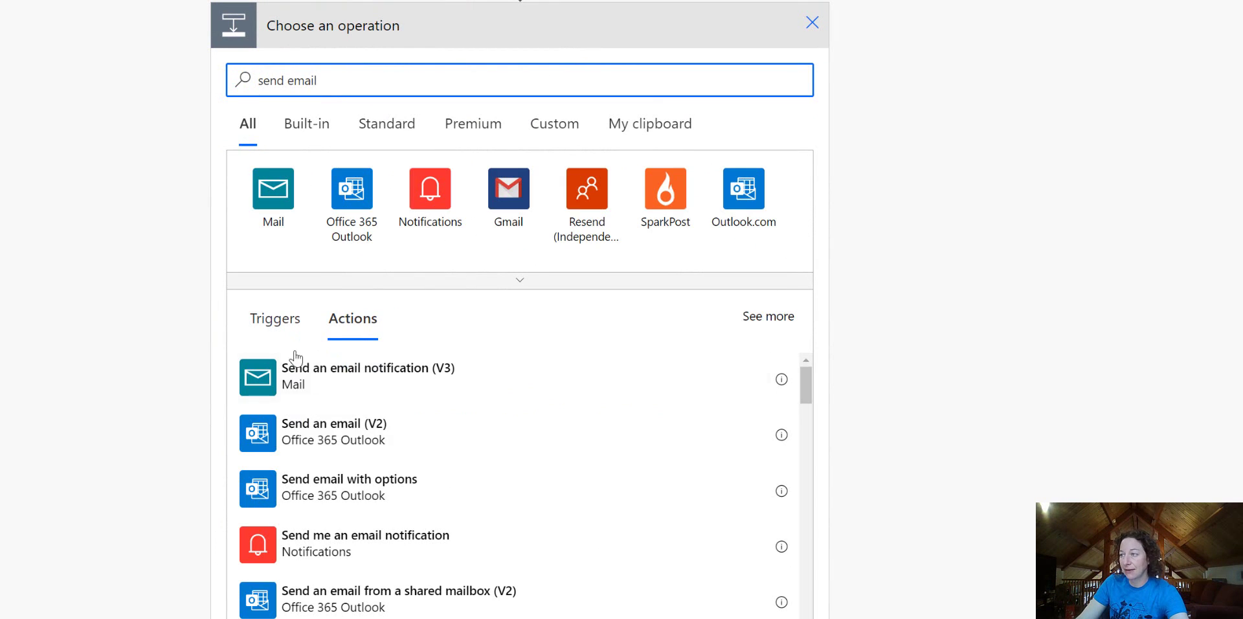
click(377, 443)
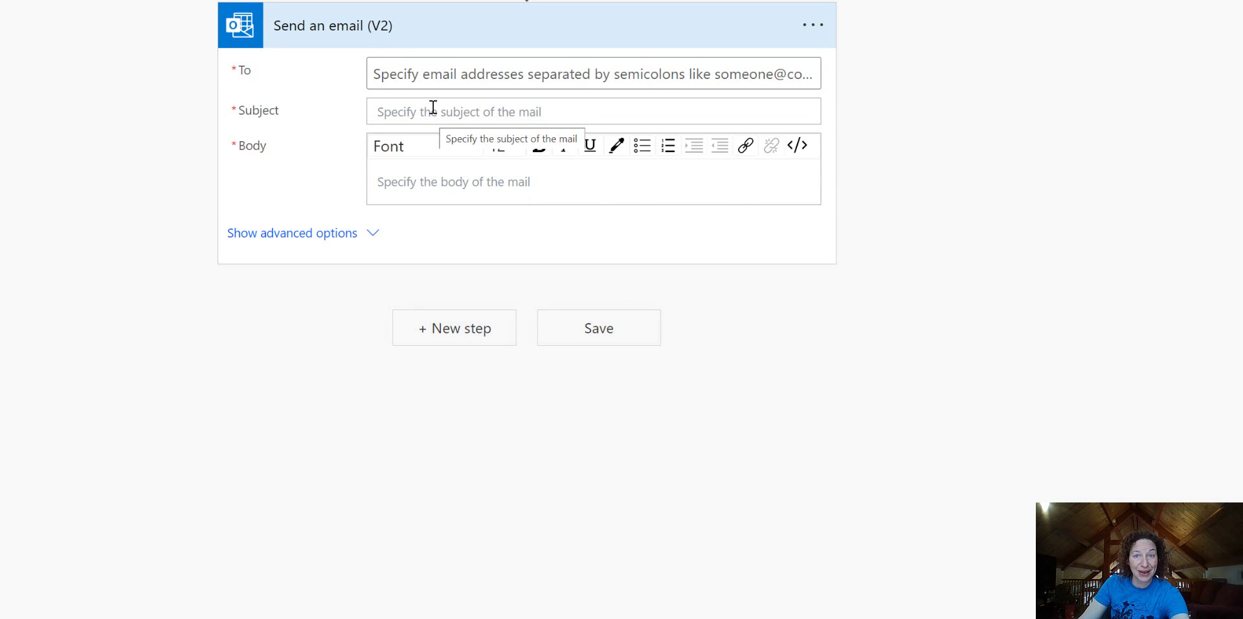
click(506, 72)
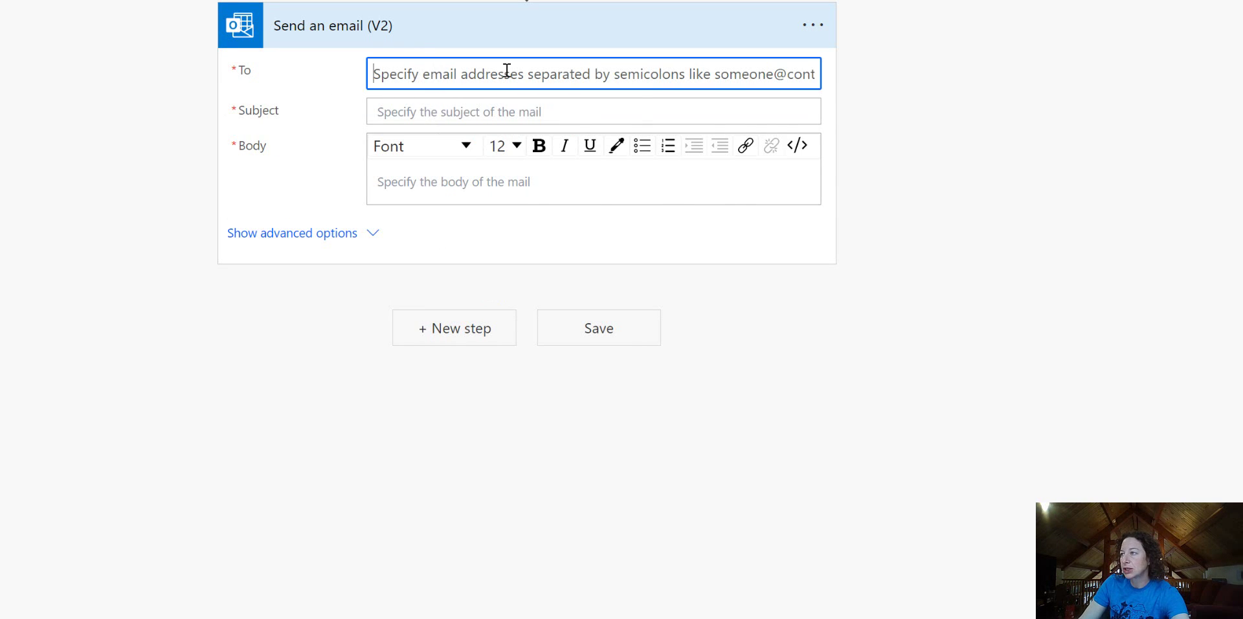
click(725, 137)
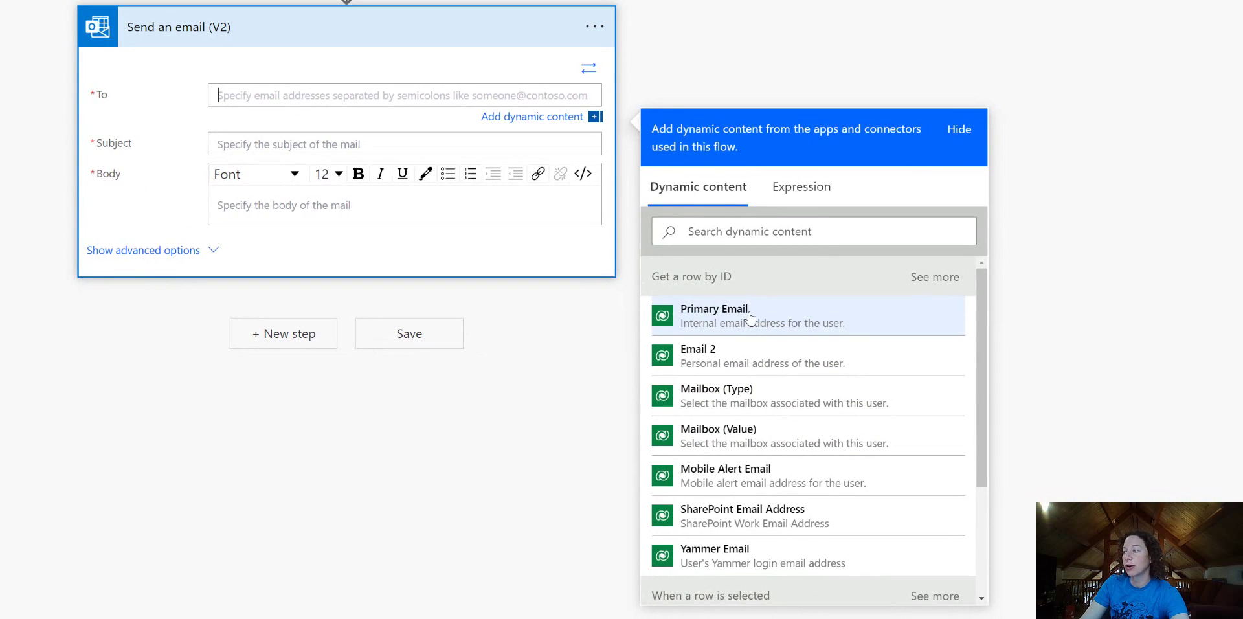
scroll(749, 347, down, 3)
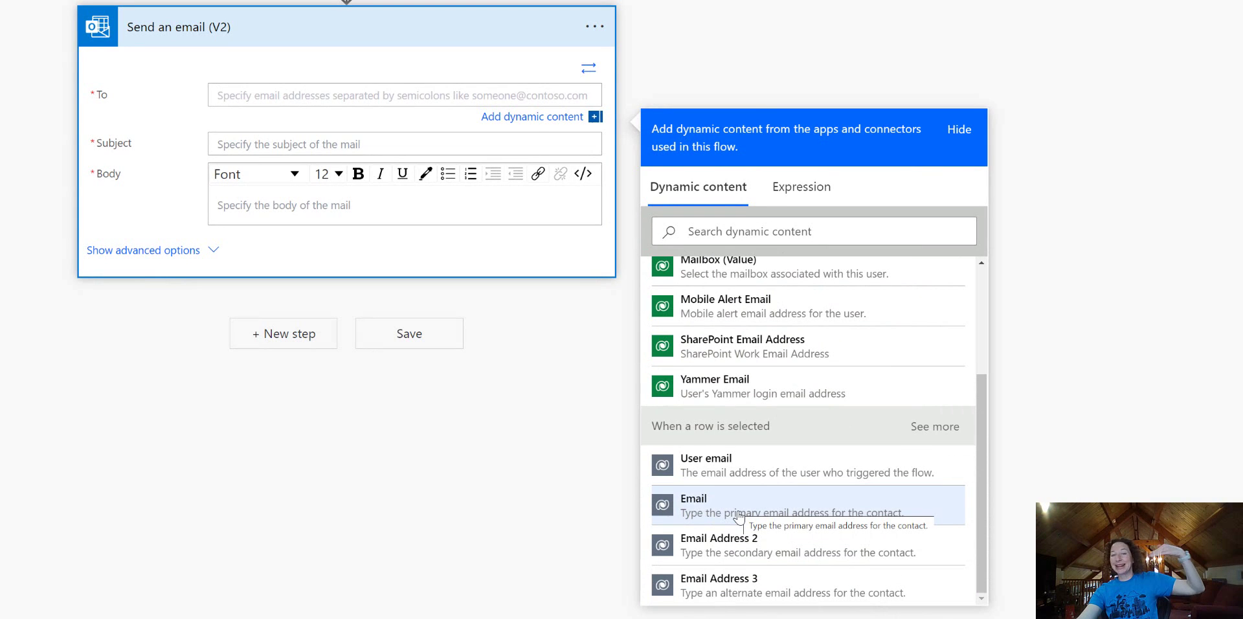
click(738, 513)
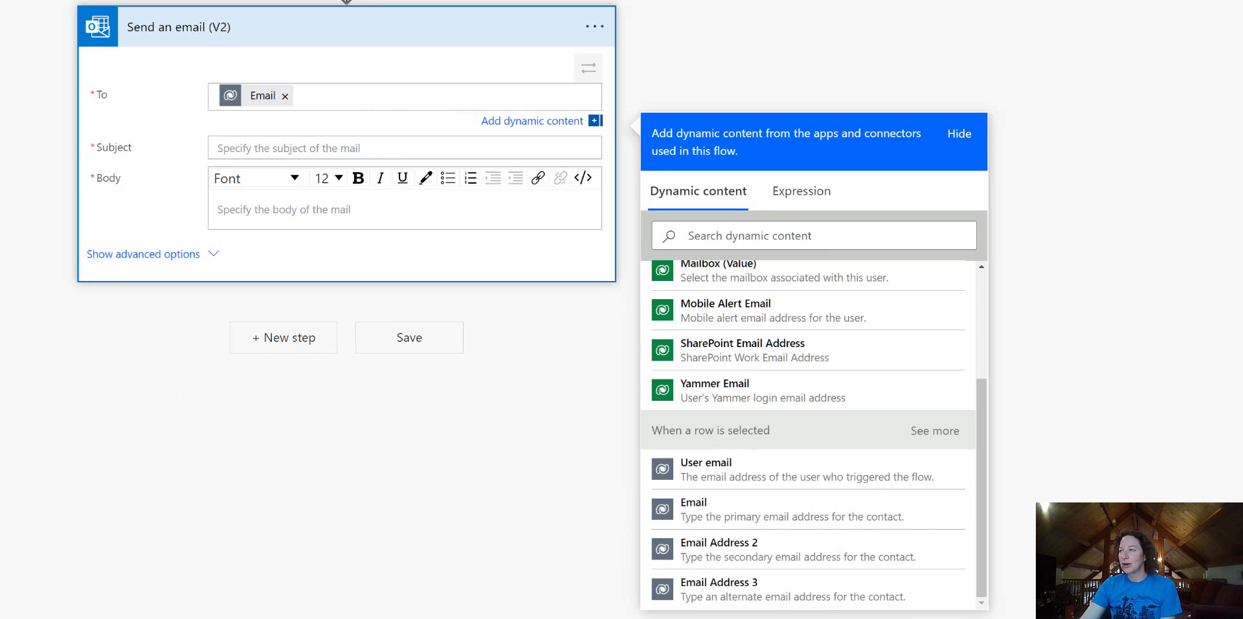
scroll(372, 6, up, 2)
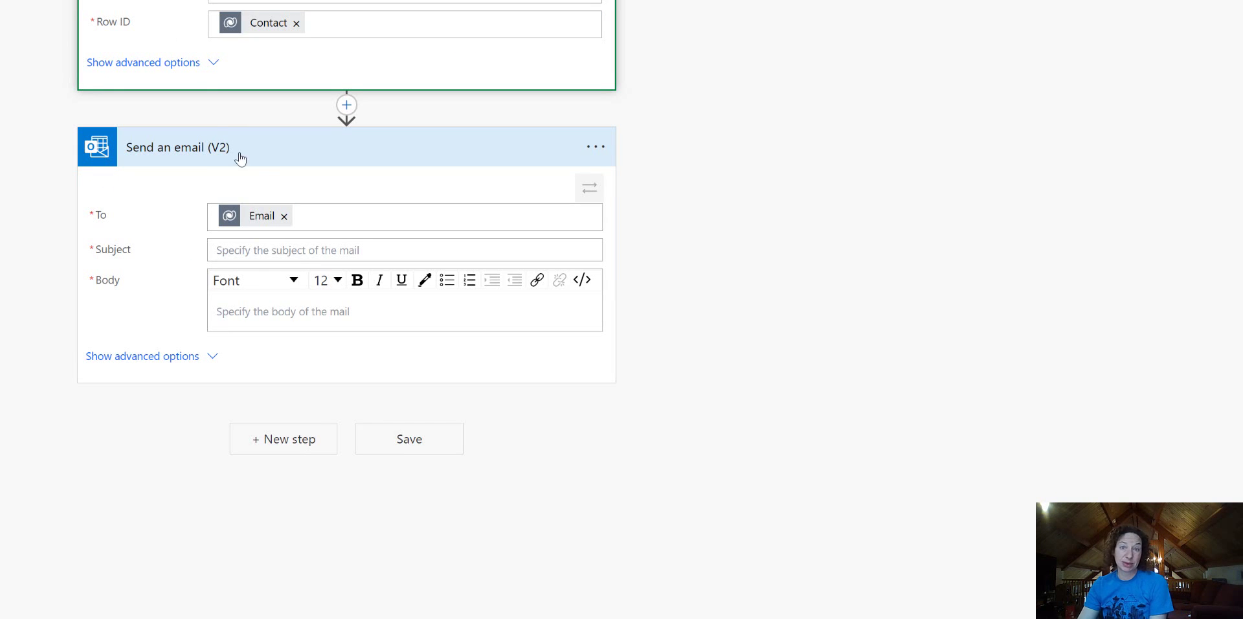
Send from Primary Email with subject 'Scheduling your annual review', then save the flow
click(134, 364)
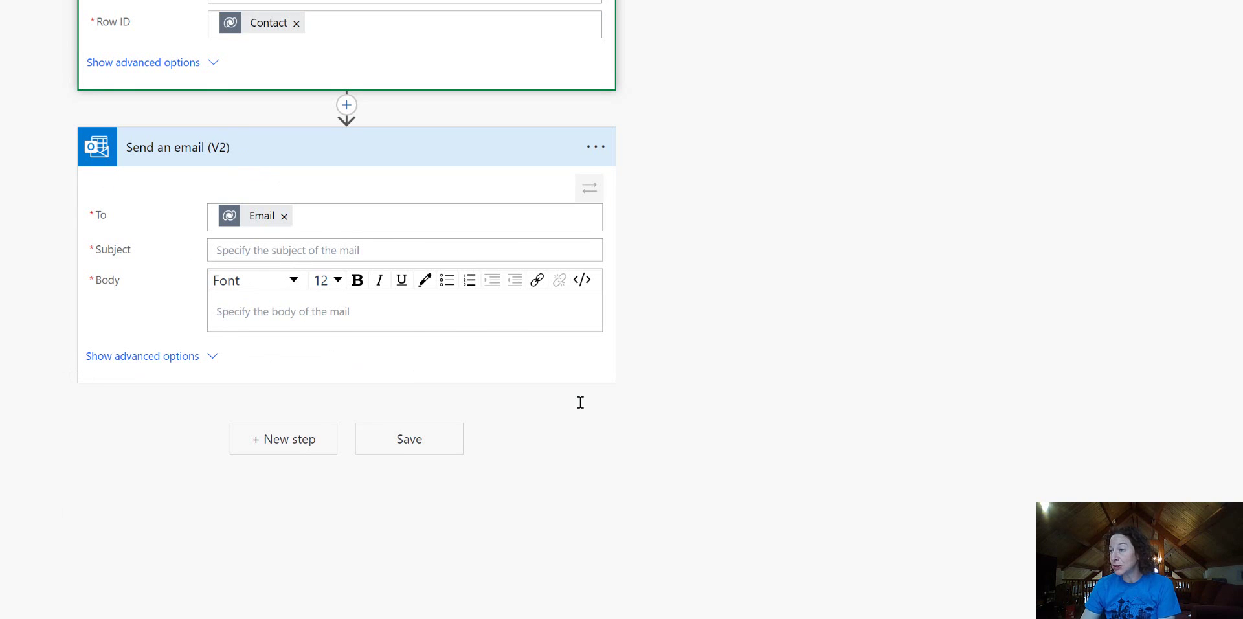
click(251, 320)
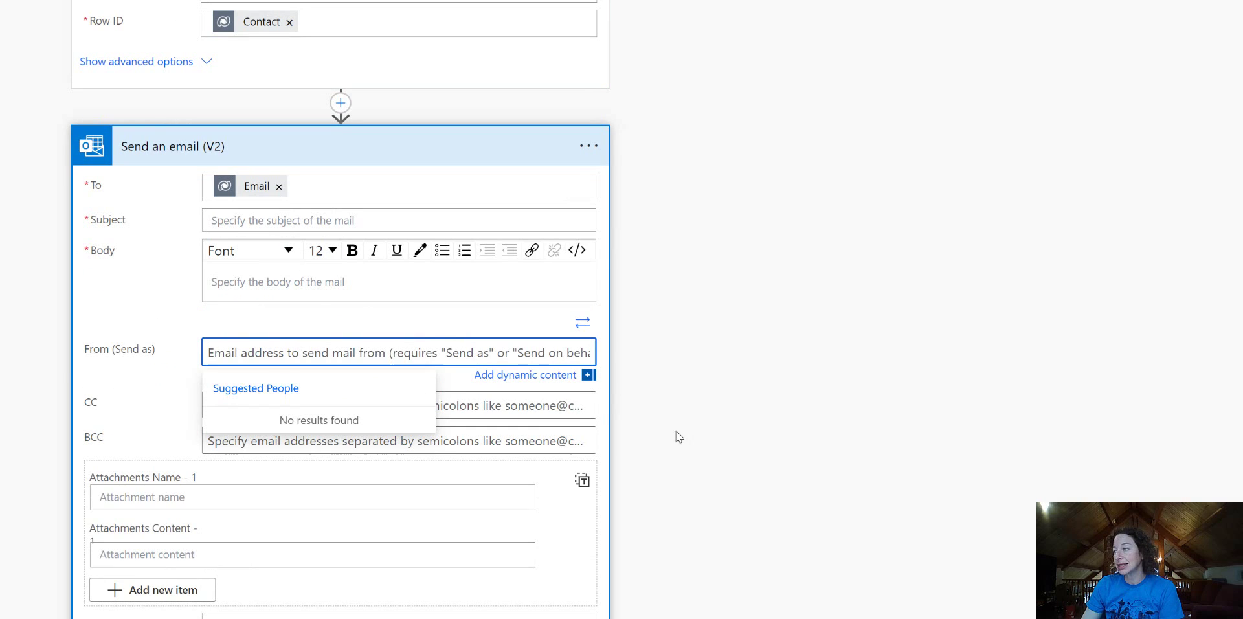
click(527, 372)
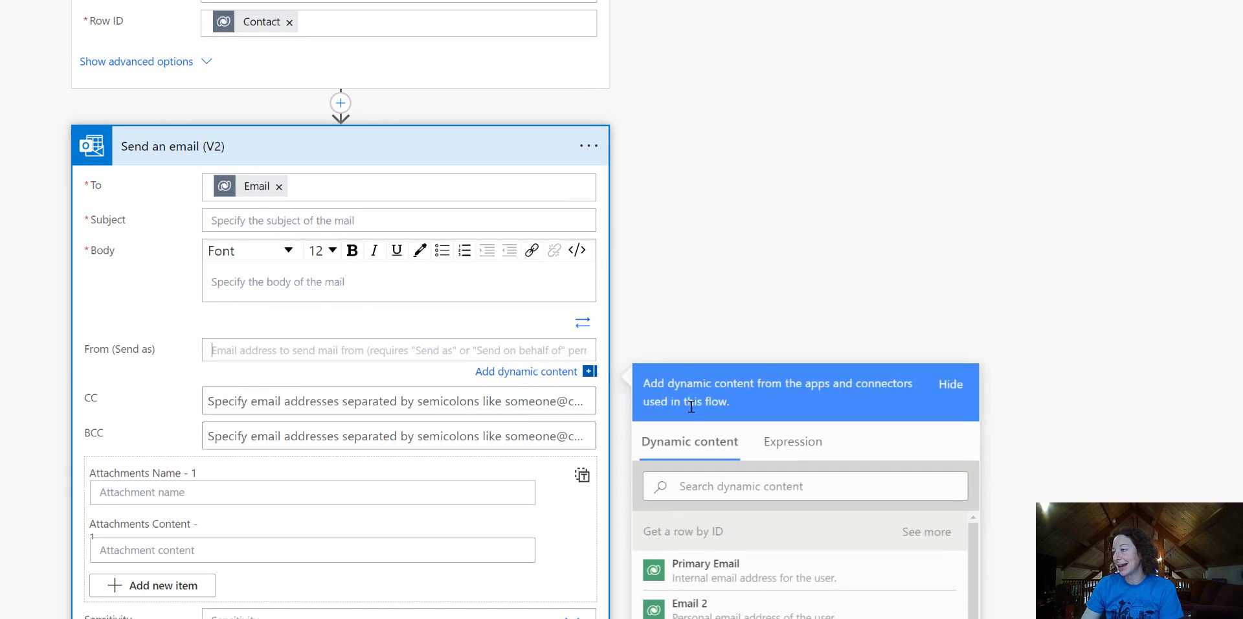
click(757, 578)
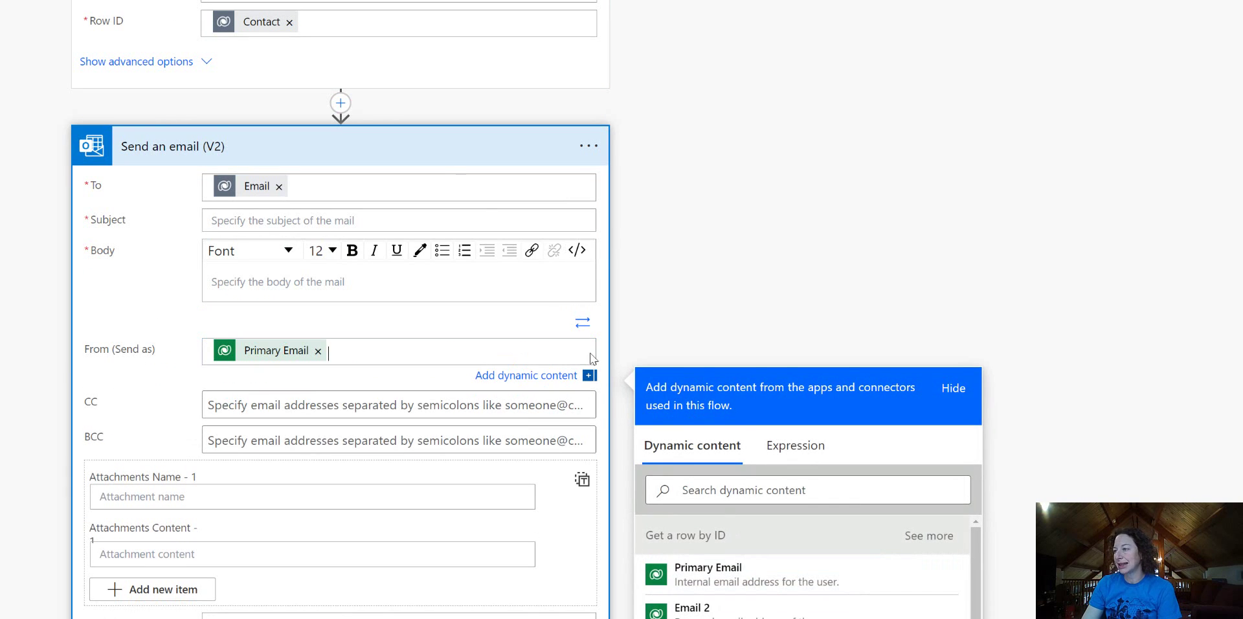
click(256, 220)
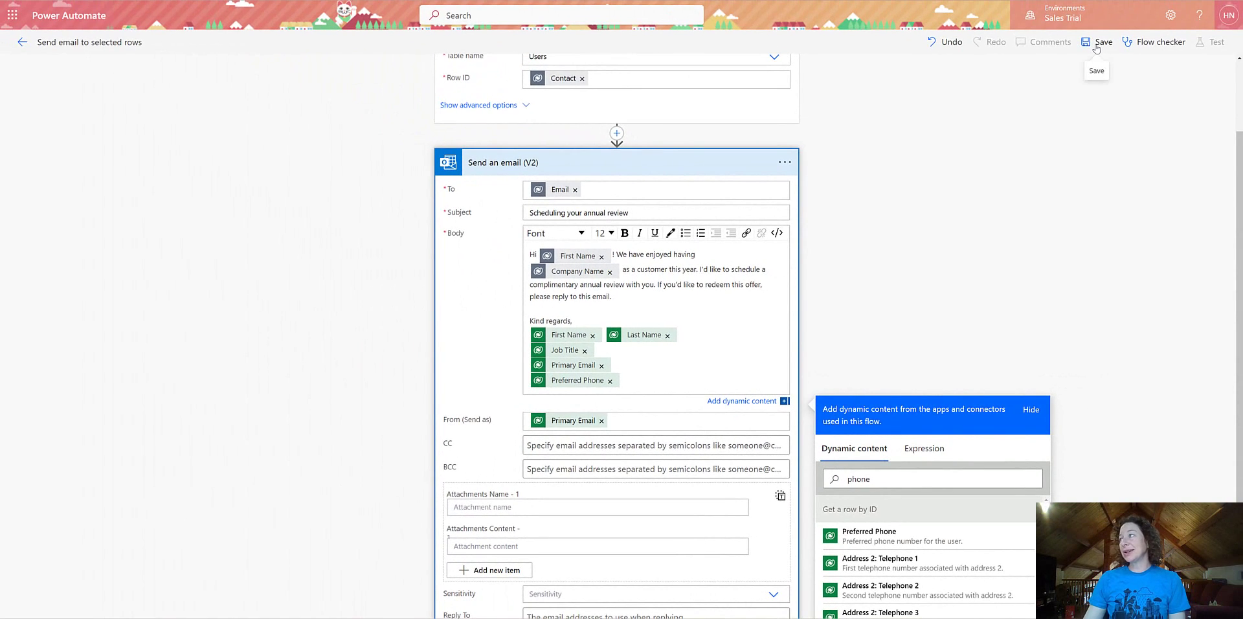
click(1097, 43)
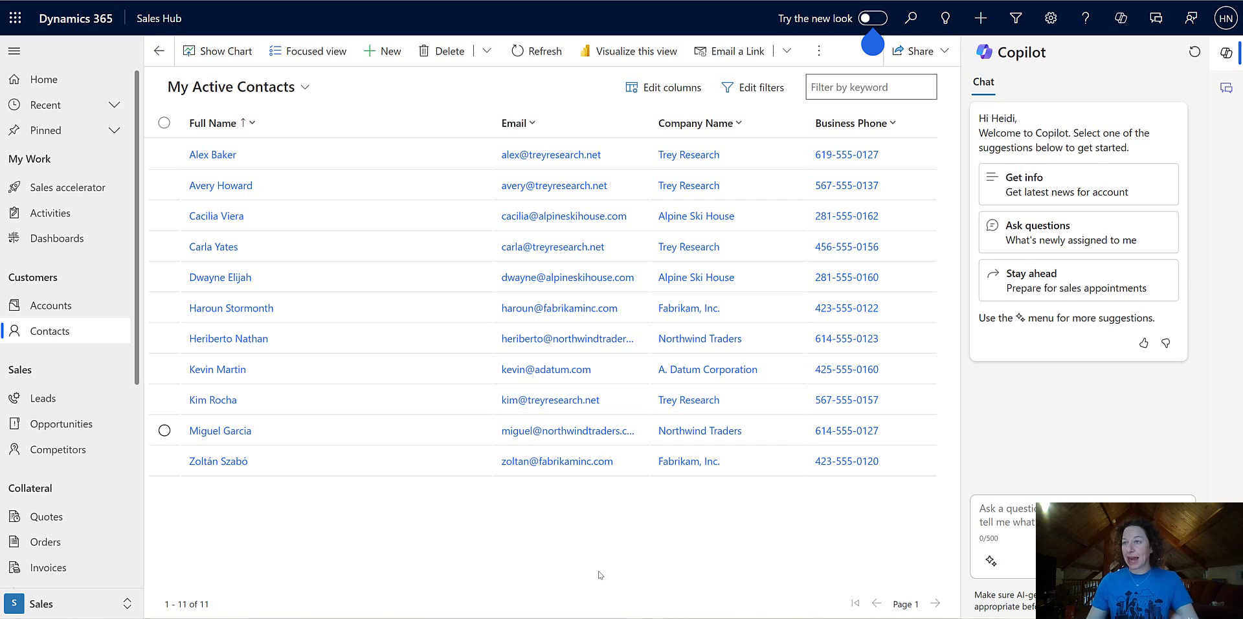
Select four contacts and launch 'Send email to selected rows' from the Flow menu
click(164, 185)
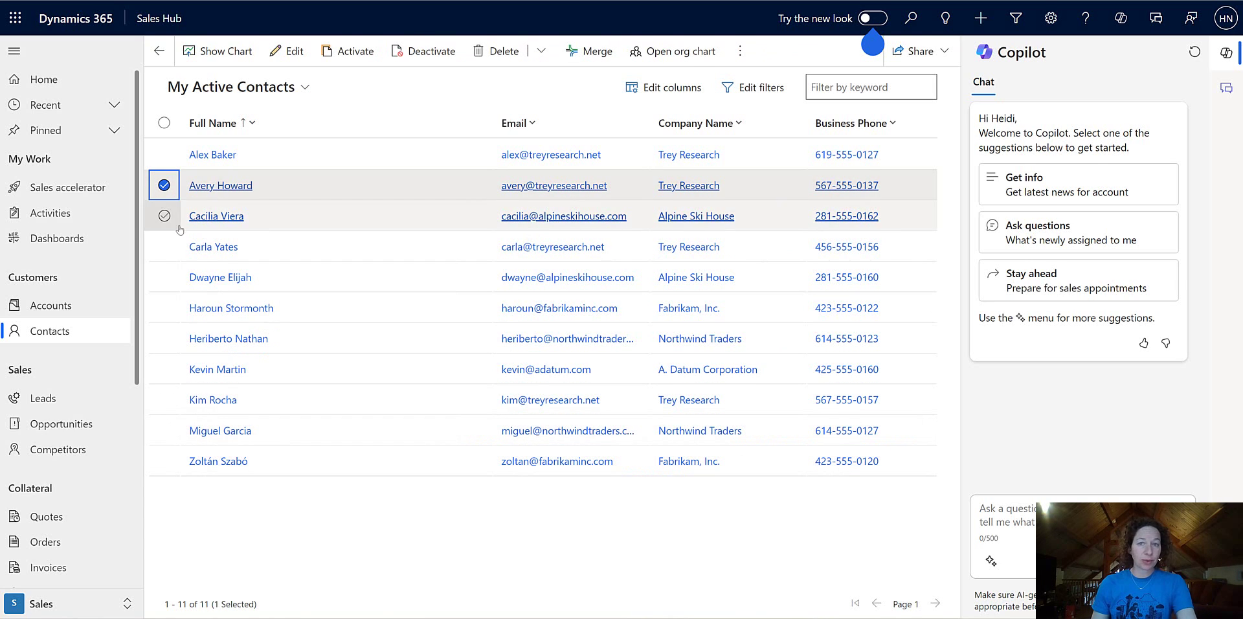
click(165, 308)
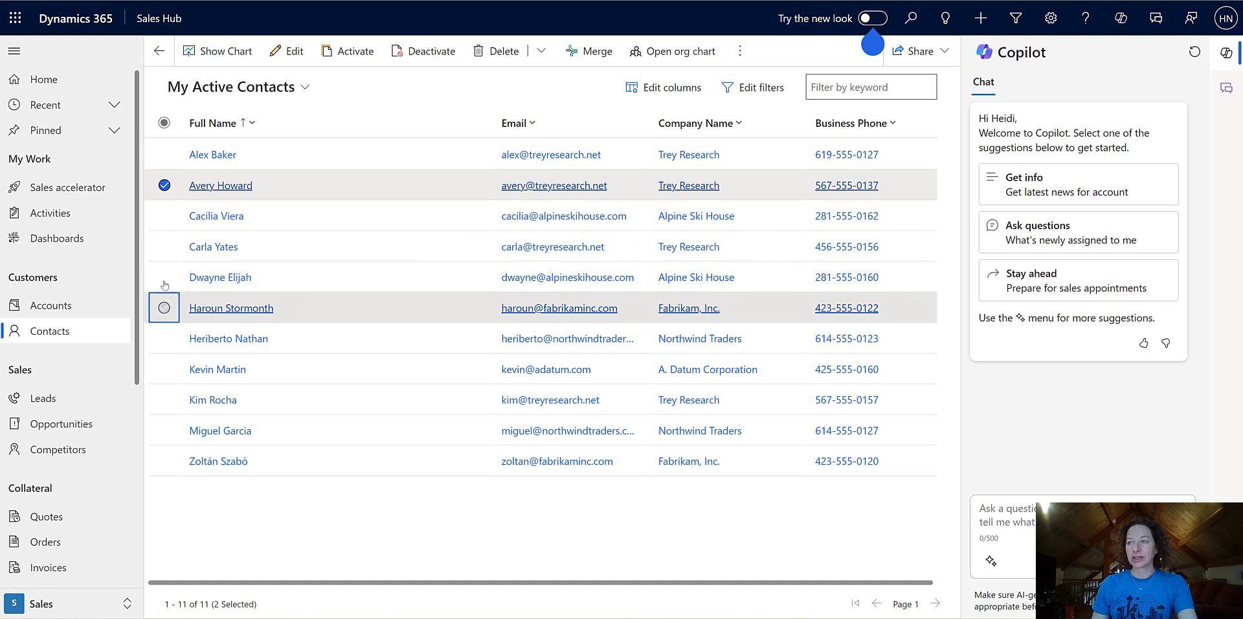
click(165, 246)
click(165, 278)
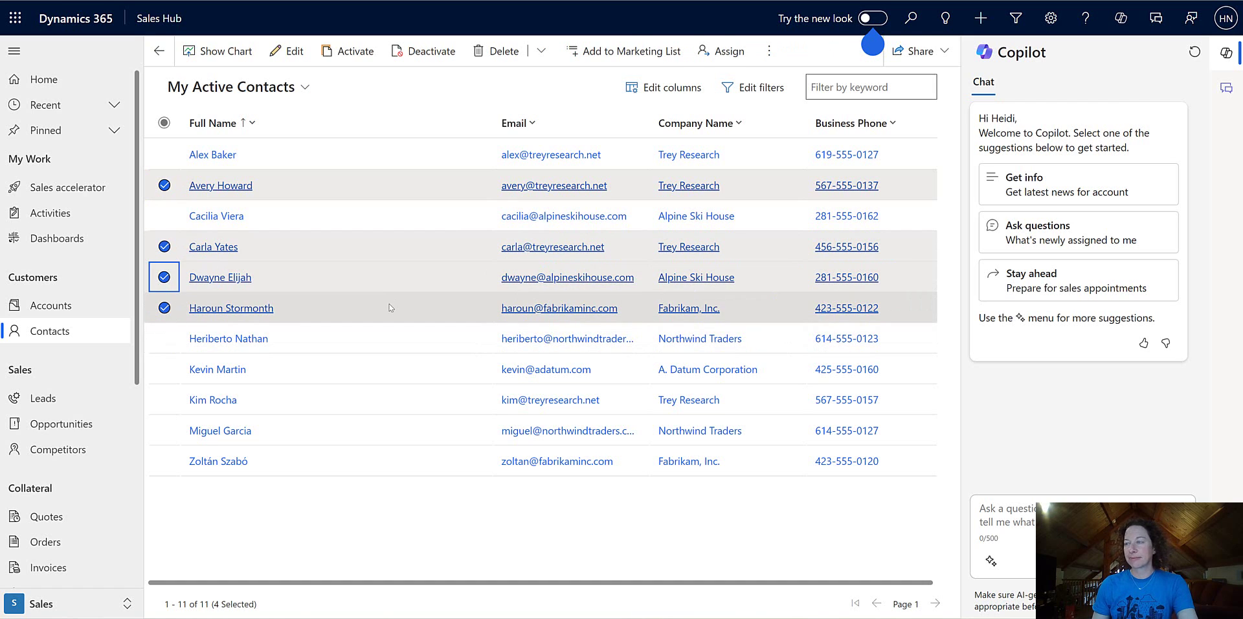
click(769, 50)
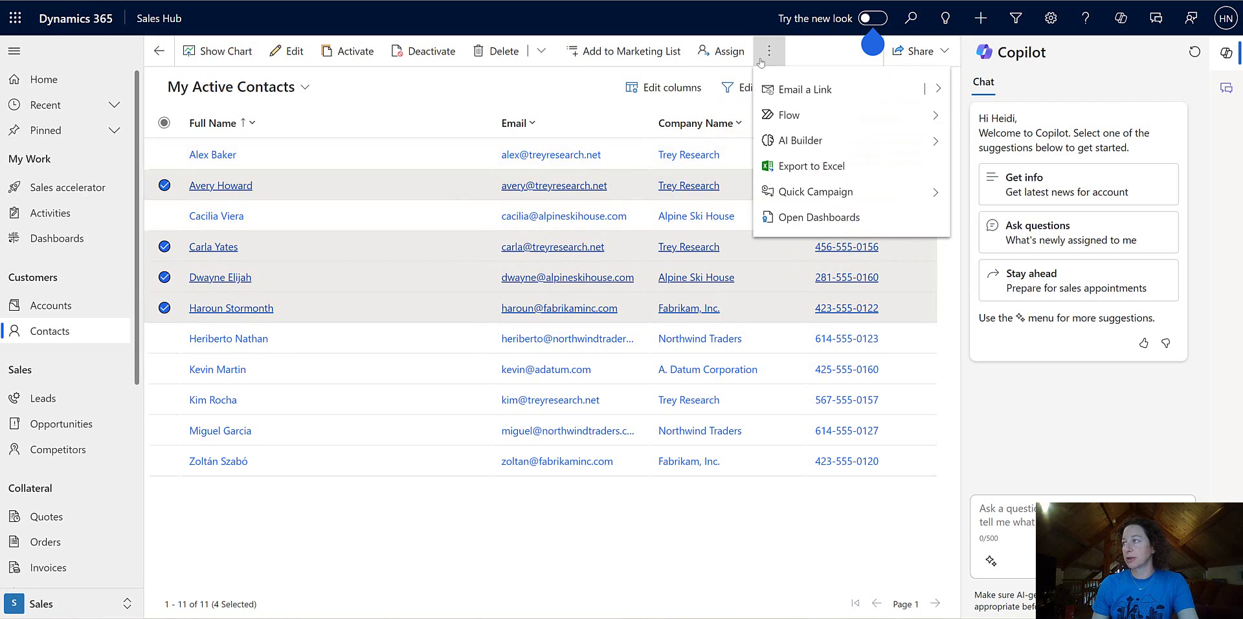
click(933, 116)
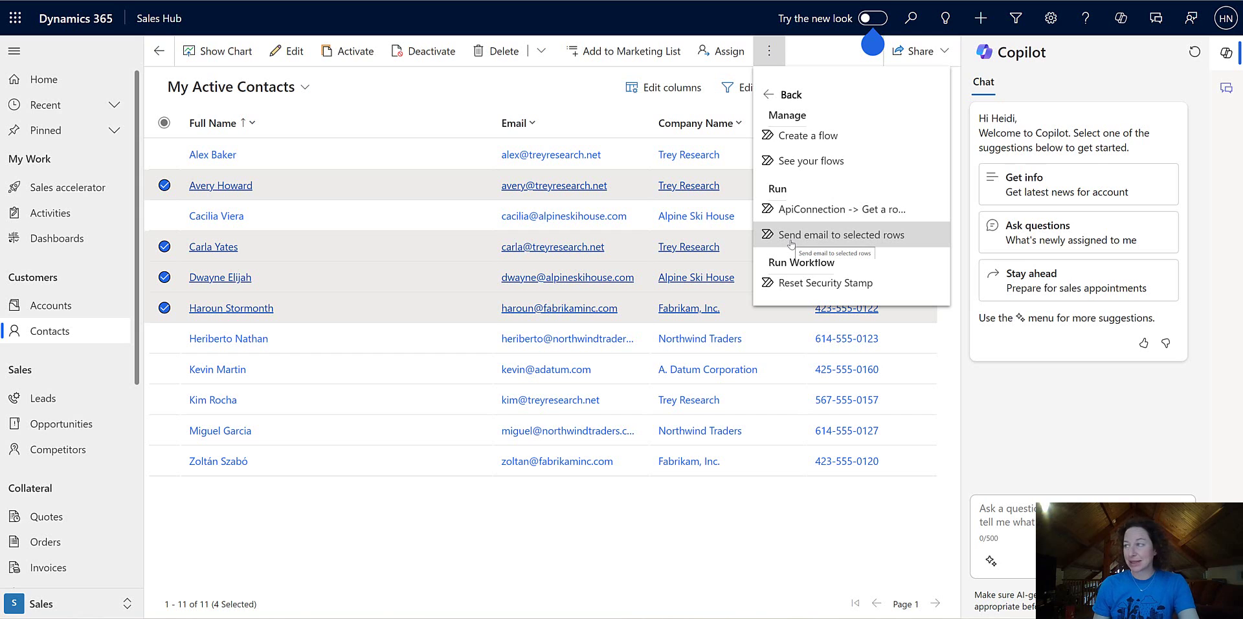
click(790, 237)
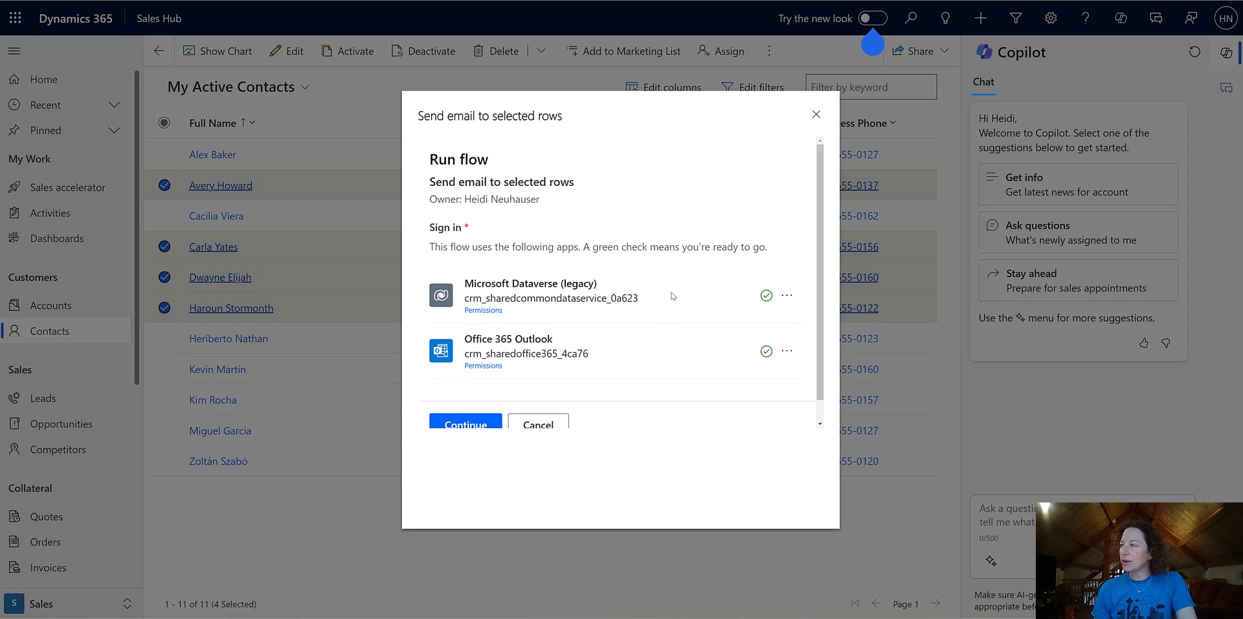
Confirm the connections, run the flow, and dismiss the success message
scroll(672, 296, down, 1)
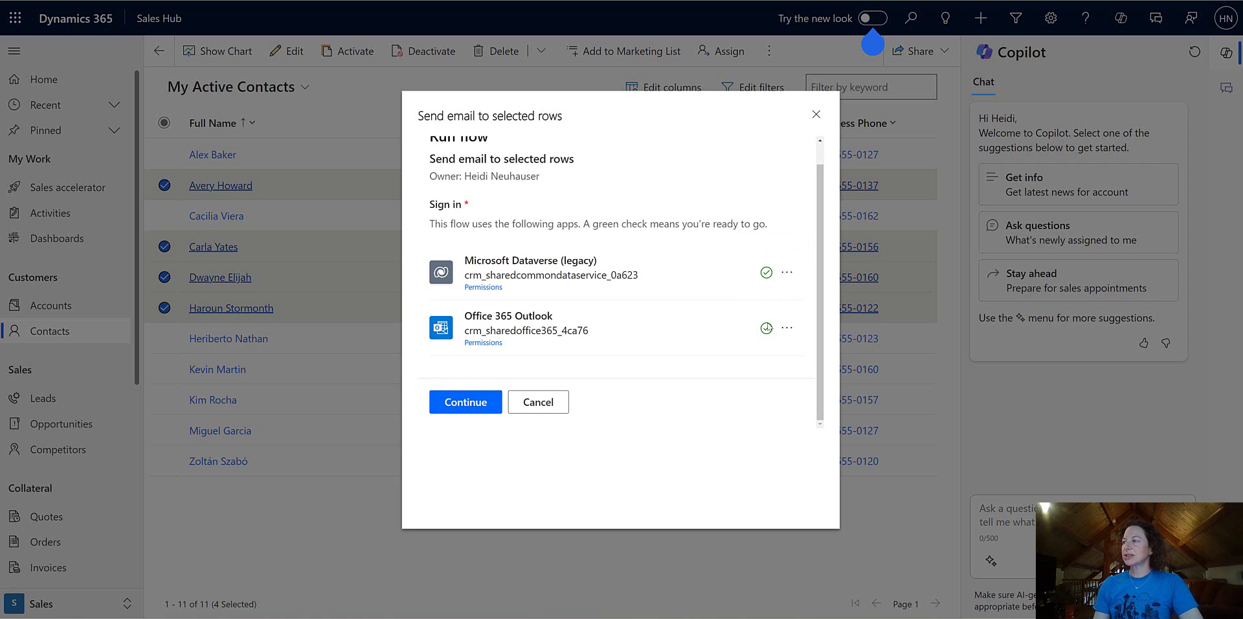
mouse_move(768, 276)
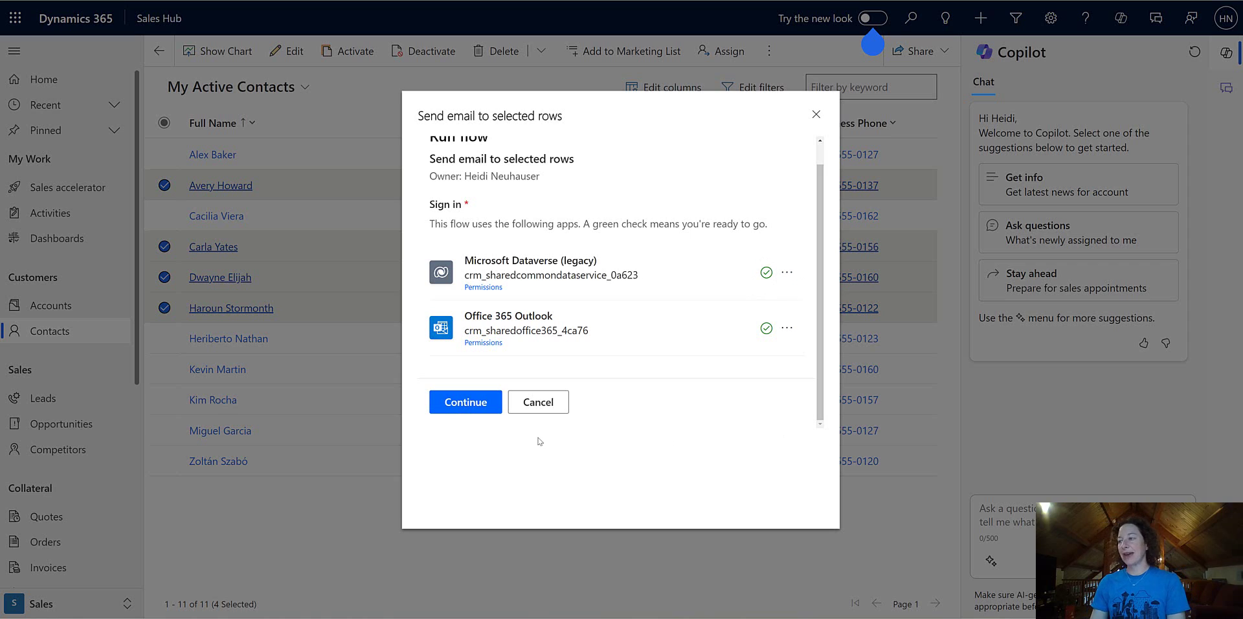
click(463, 411)
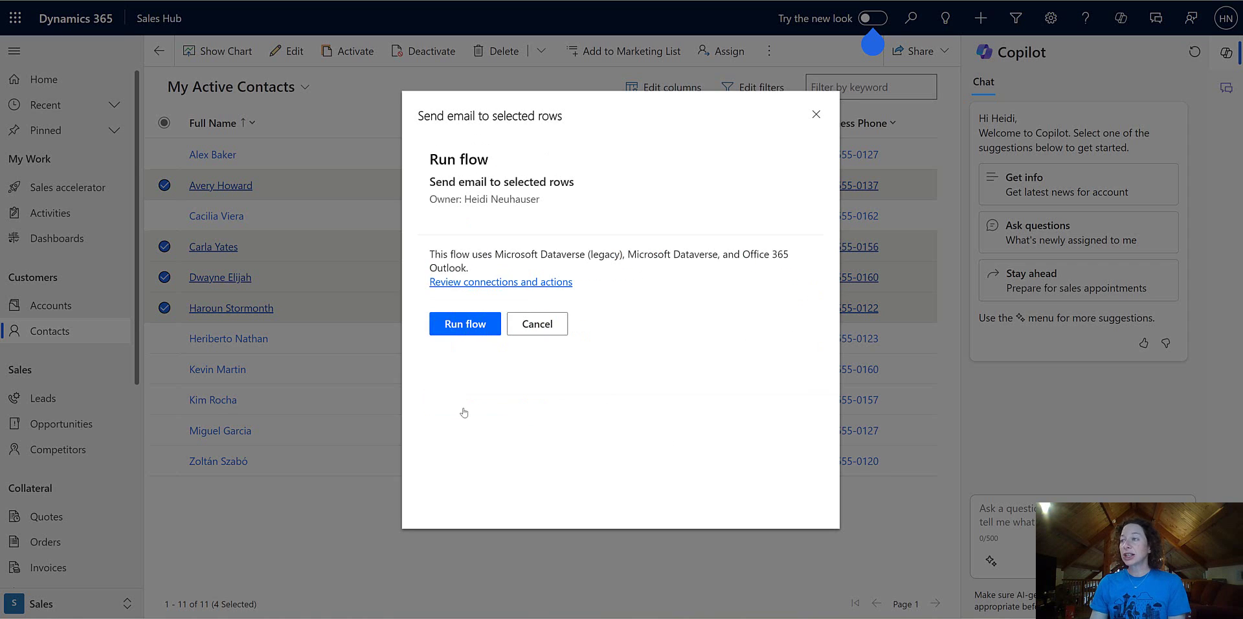
click(458, 325)
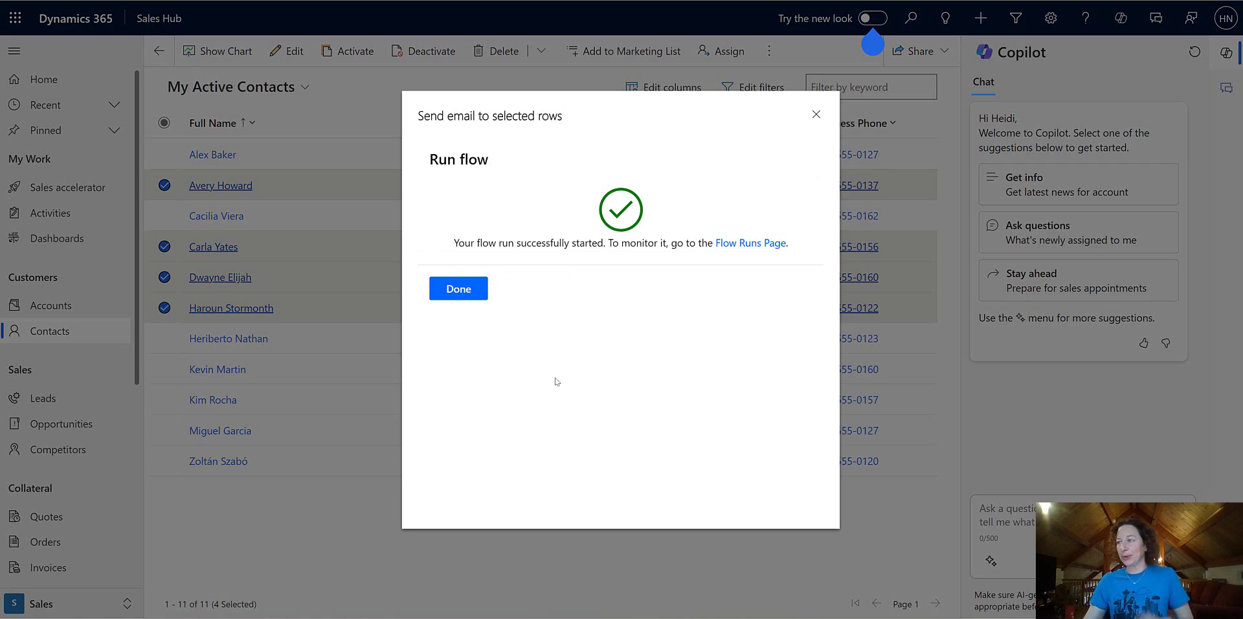
key(Escape)
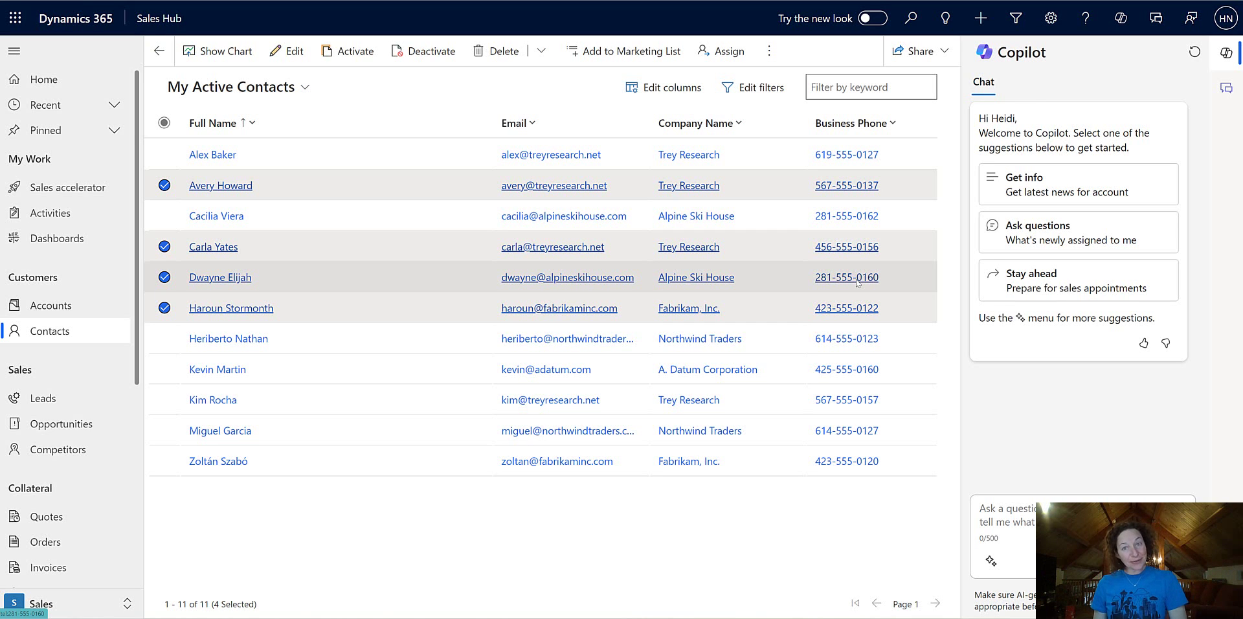